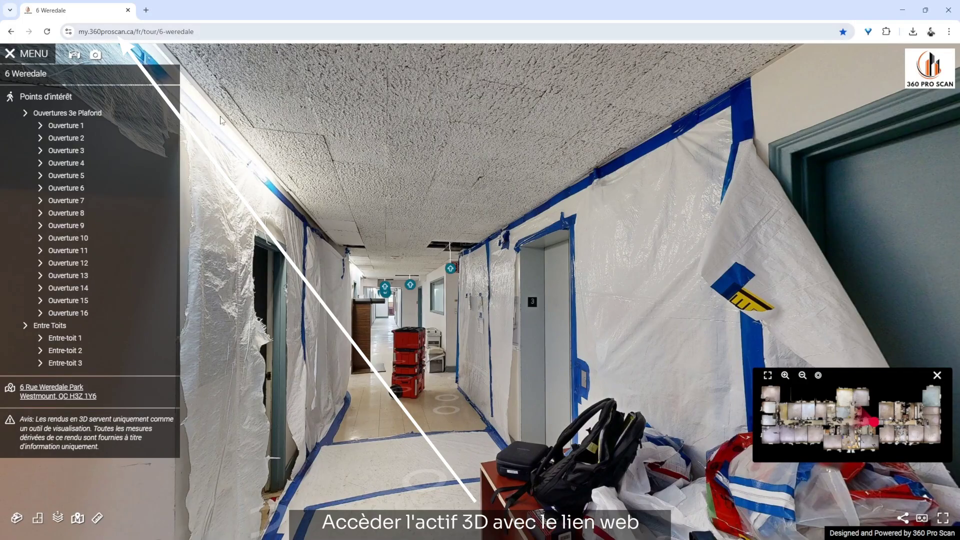
- Go to the Ouverture 1 point of interest and enter its ceiling interior view to inspect the cavity
mouse_move(532, 384)
left_mouse_down()
mouse_move(498, 371)
mouse_move(551, 383)
left_mouse_up()
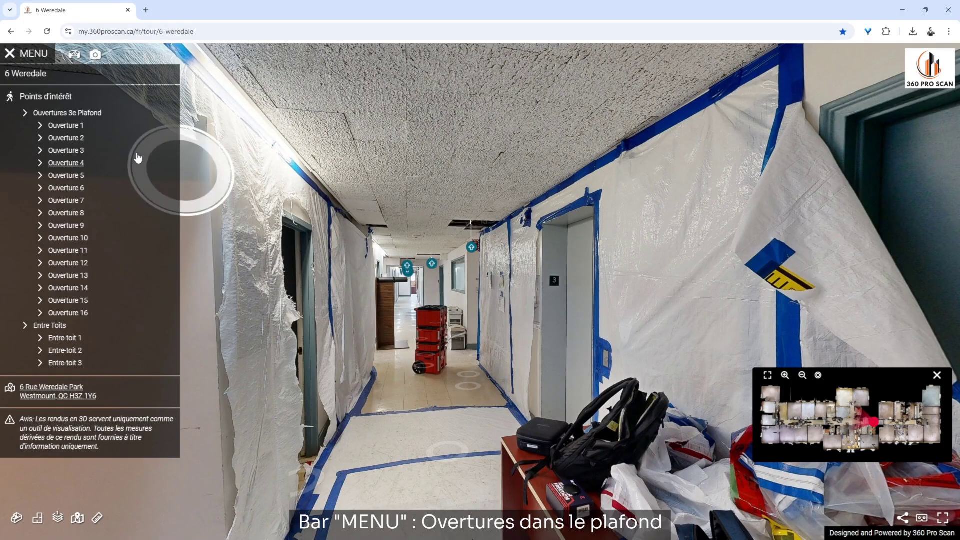
left_click(77, 127)
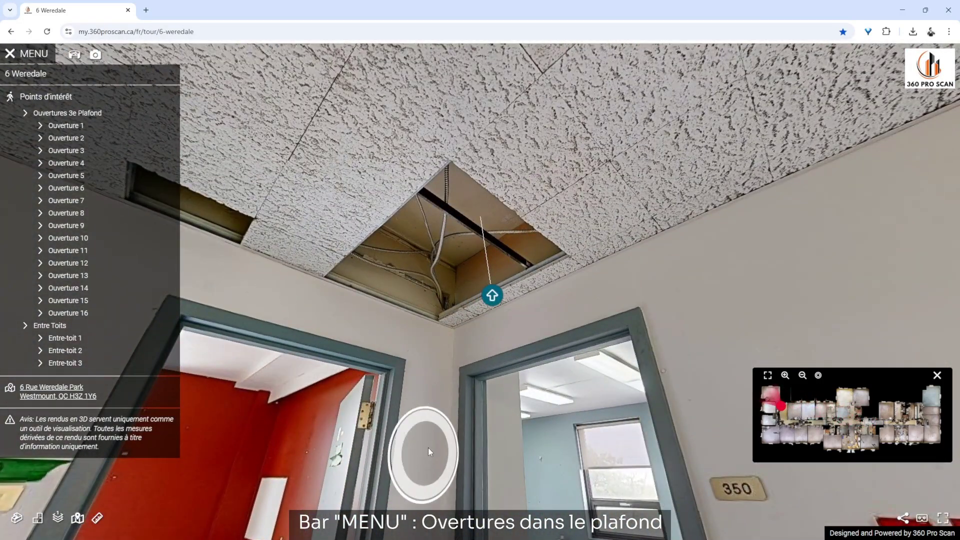
left_click_drag(428, 449, 420, 351)
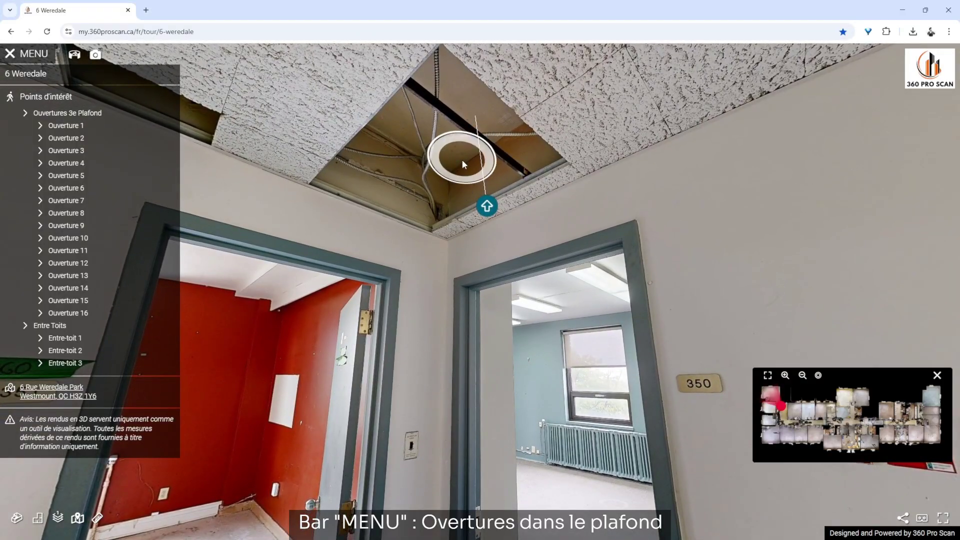
mouse_move(492, 211)
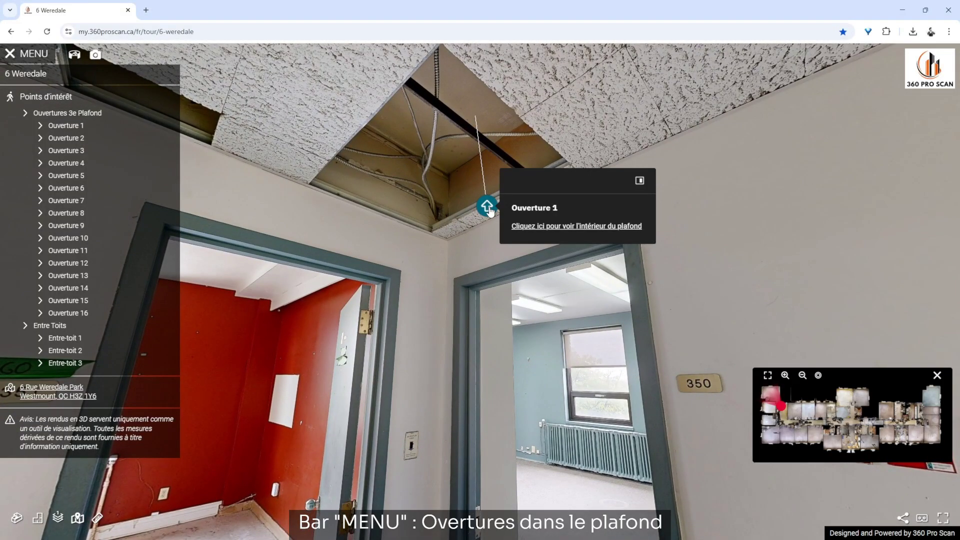
left_click(488, 209)
left_click(572, 311)
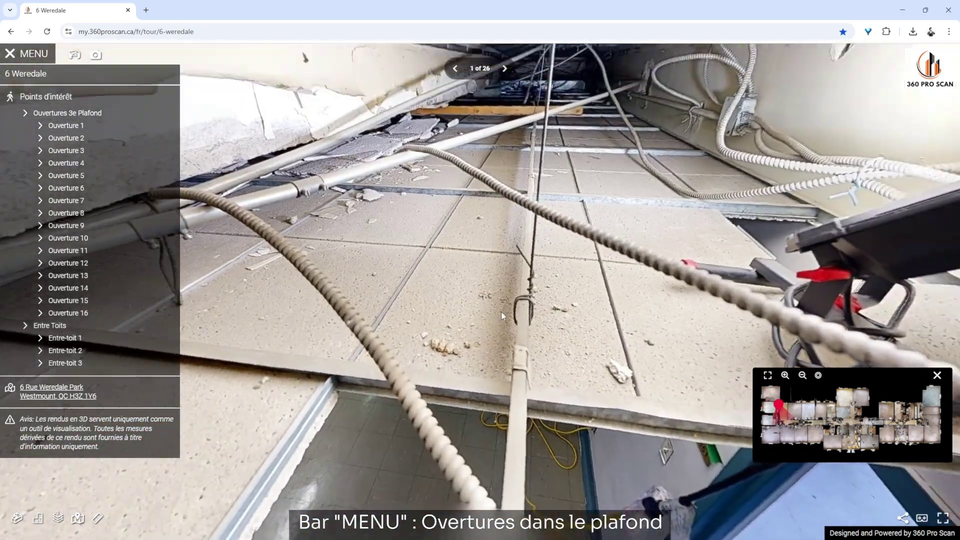
left_click_drag(501, 311, 466, 309)
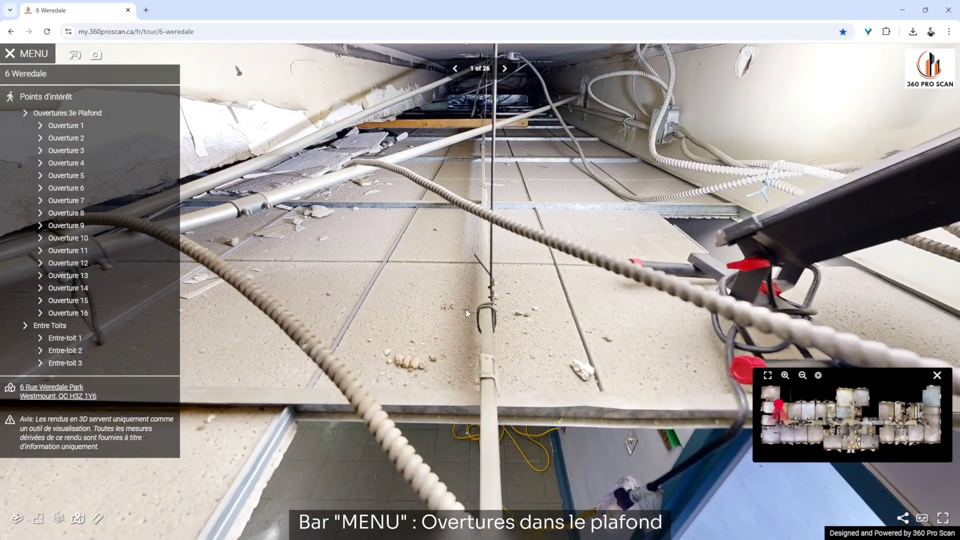
- Return from the ceiling cavity to the corridor, and open the ceiling interior view at Ouverture 9
left_click(549, 481)
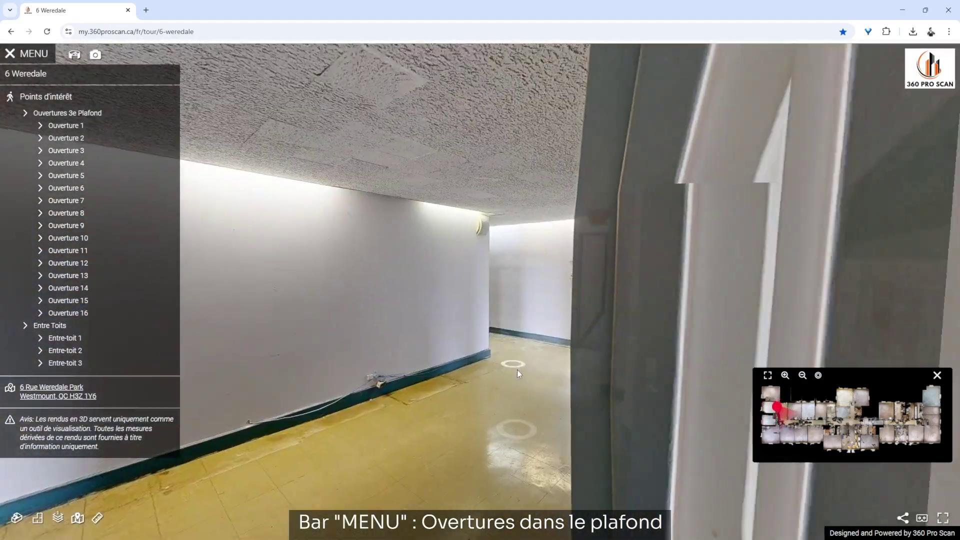
left_click(515, 367)
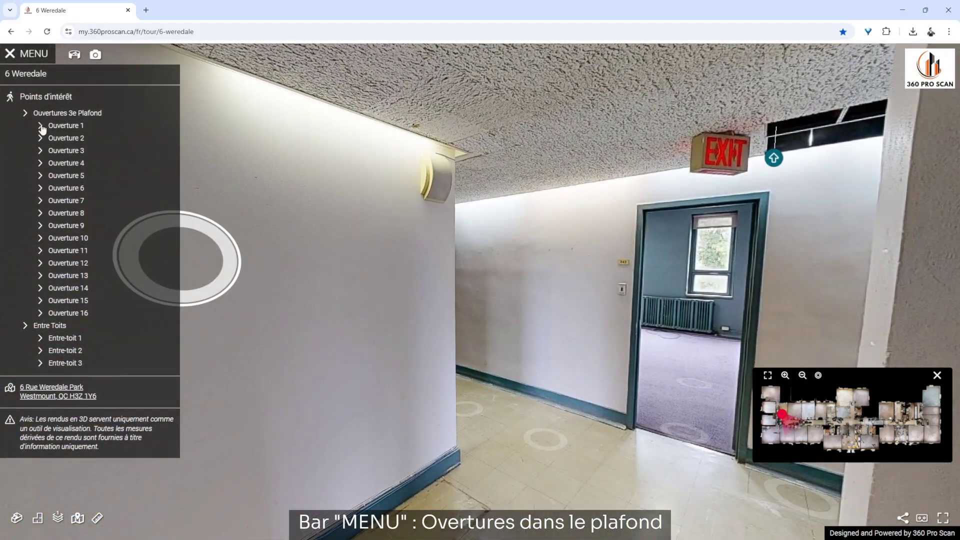
left_click(63, 226)
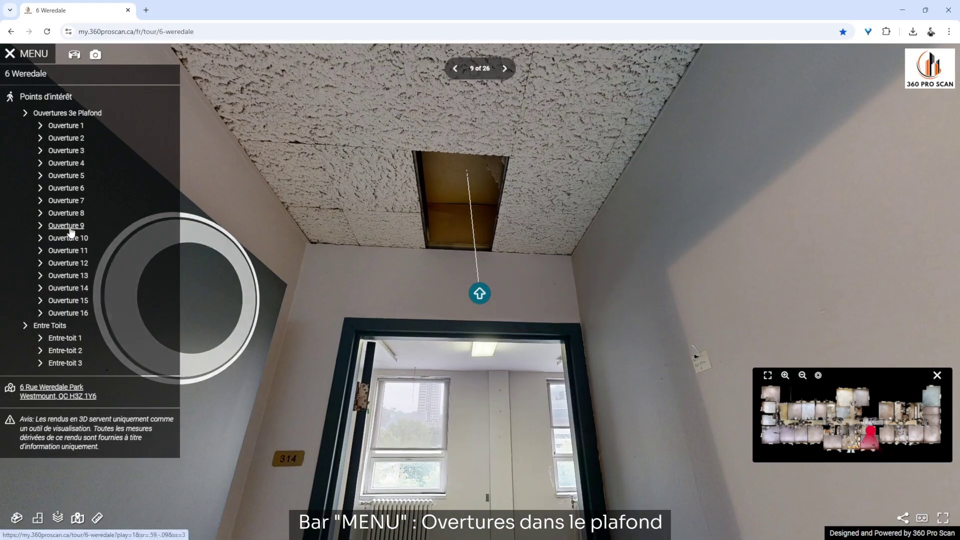
mouse_move(473, 348)
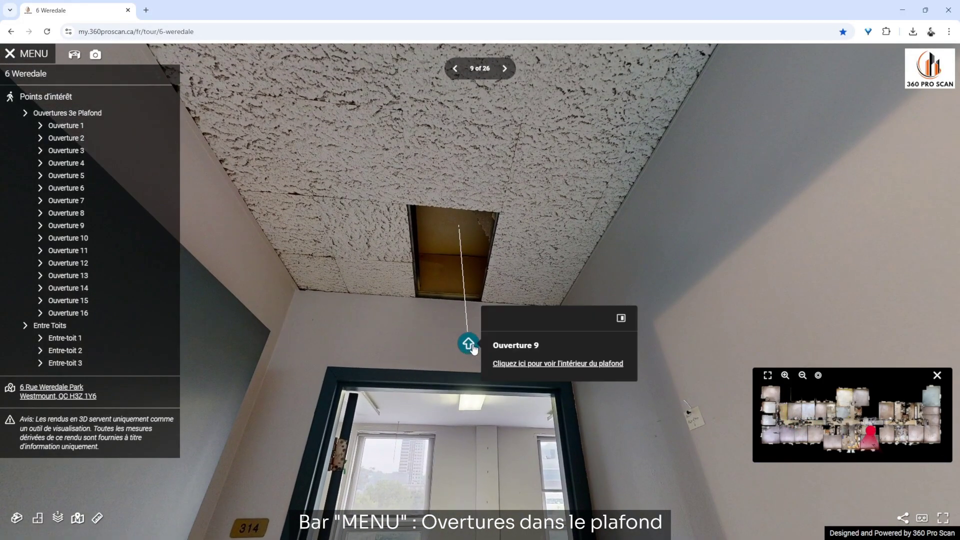
left_click(502, 363)
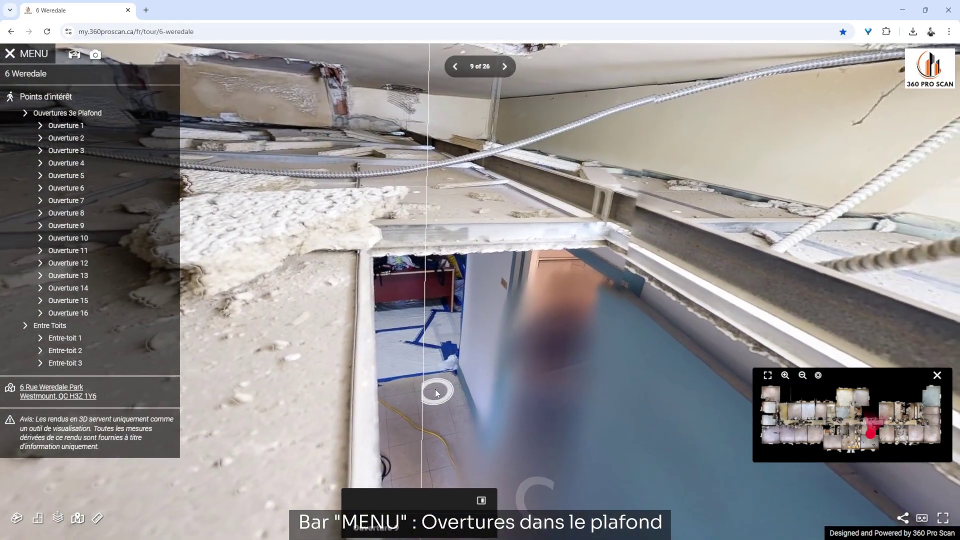
- Go back down to the hallway and enter the ceiling interior at Ouverture 10 beside the double doors, looking around the cavity
left_click(434, 391)
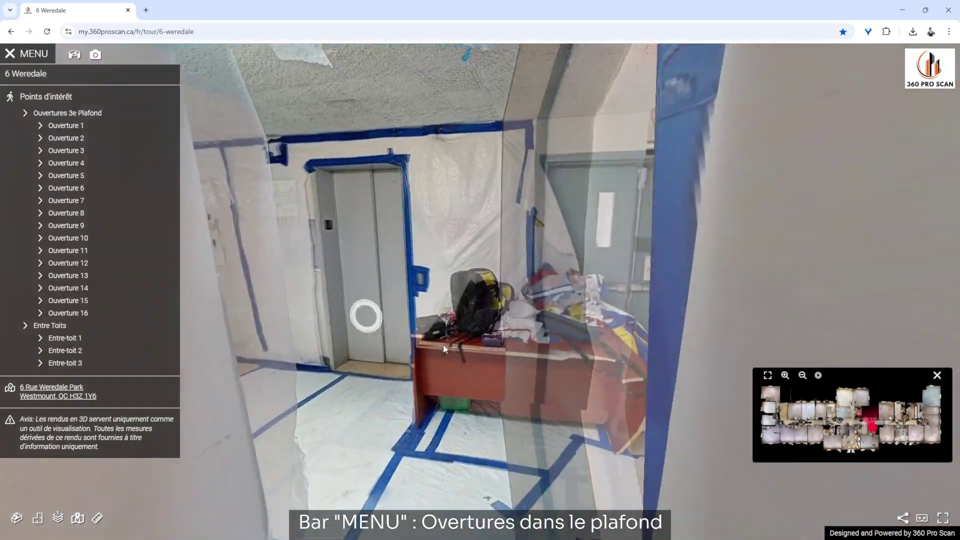
left_click_drag(443, 349, 295, 406)
left_click(562, 393)
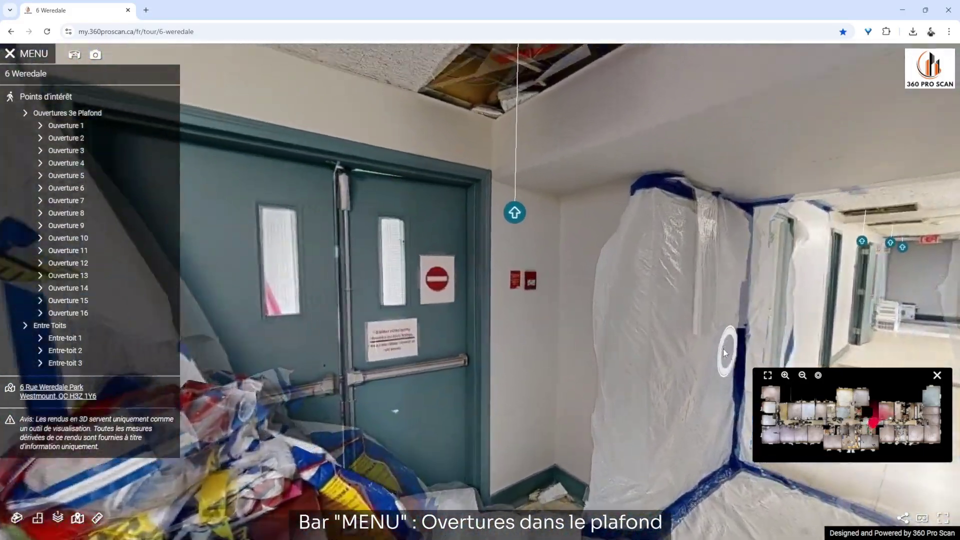
left_click_drag(727, 348, 508, 442)
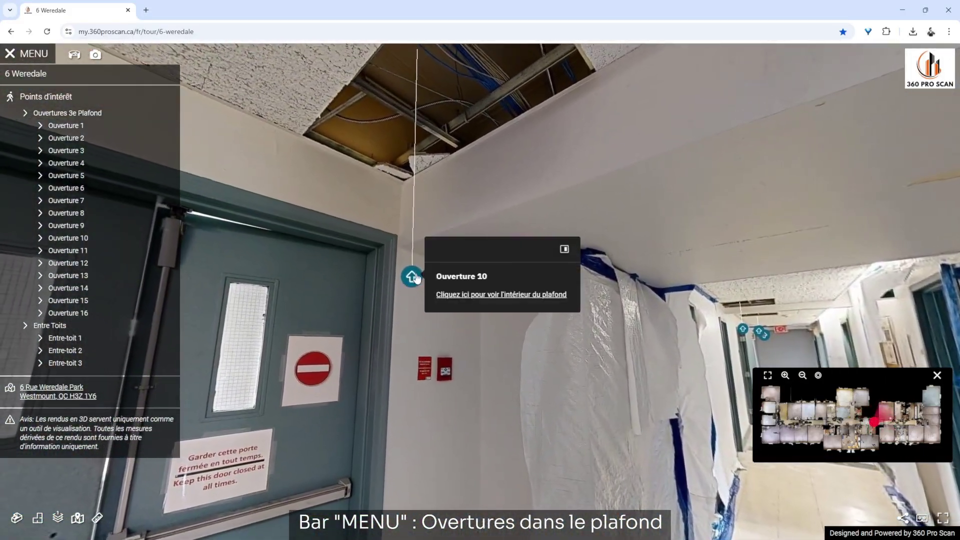
left_click(407, 273)
left_click(569, 310)
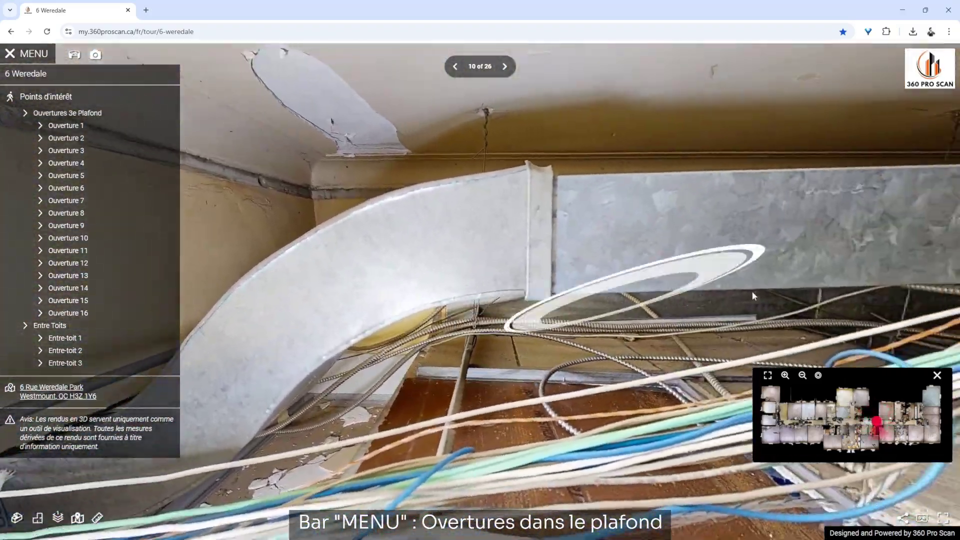
left_click_drag(752, 296, 488, 264)
left_click_drag(739, 311, 493, 132)
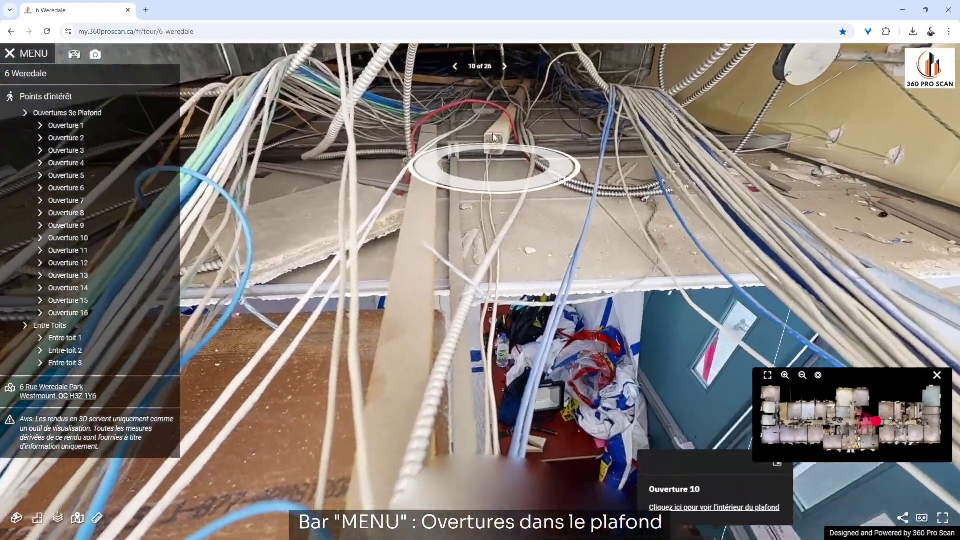
- Leave the ceiling cavity, walk along the corridor past the elevator, and jump to room 310 using the mini map
left_click(605, 392)
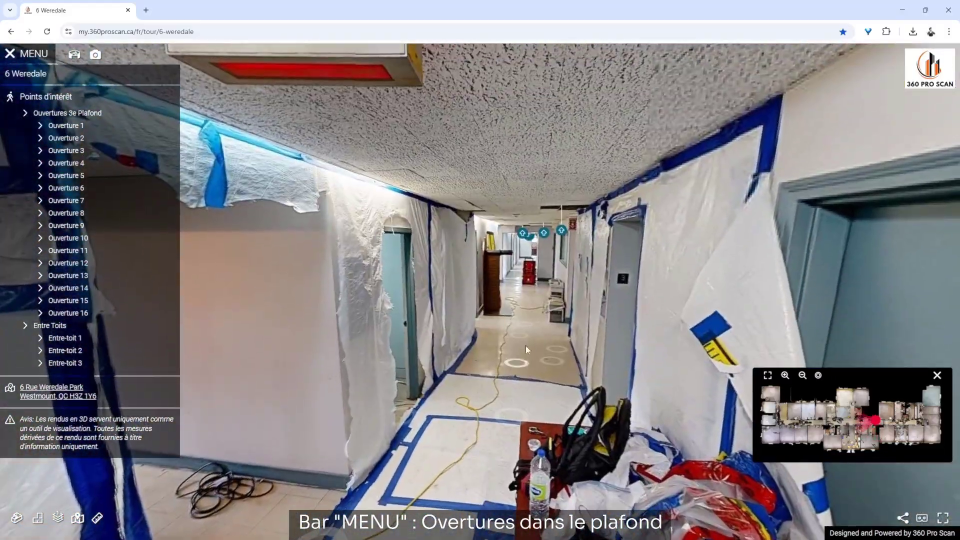
left_click(529, 334)
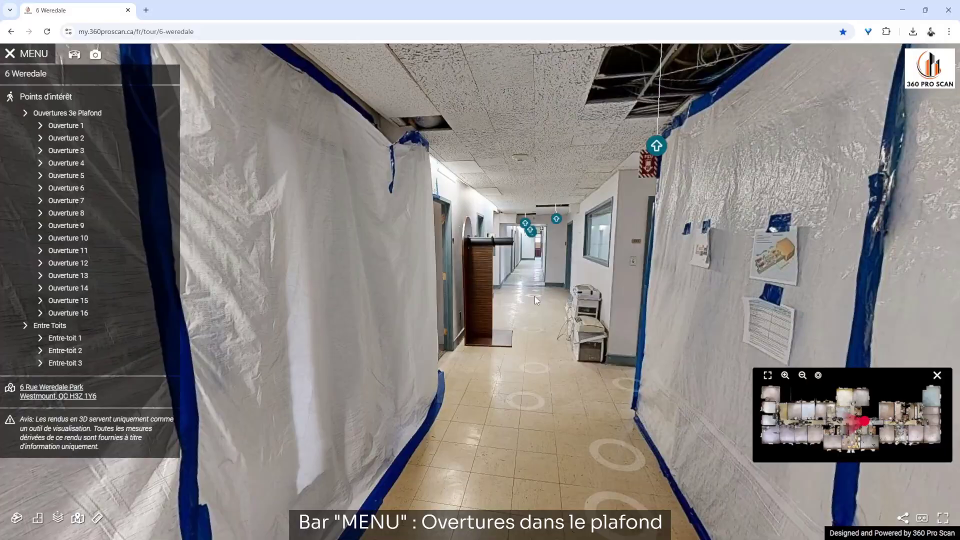
left_click(535, 296)
left_click_drag(535, 296, 379, 336)
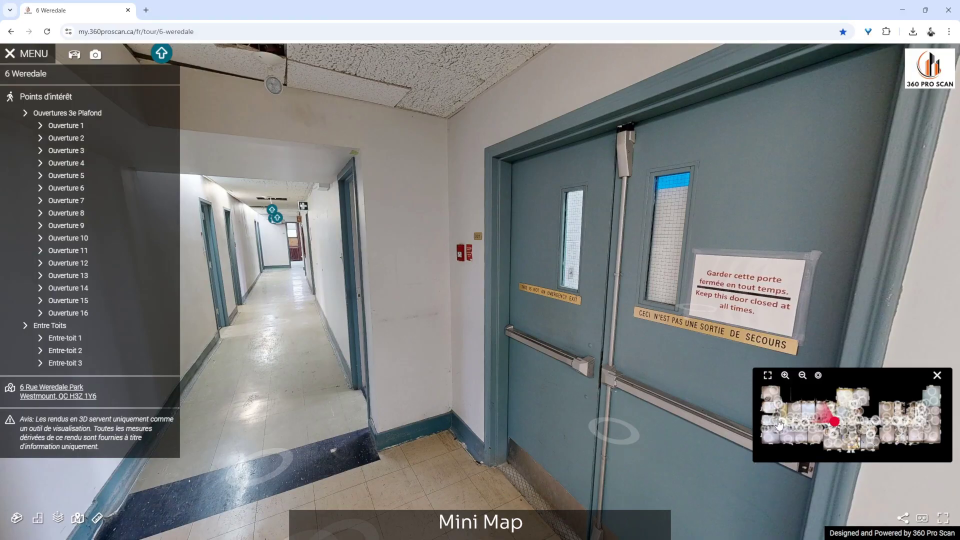
left_click(902, 442)
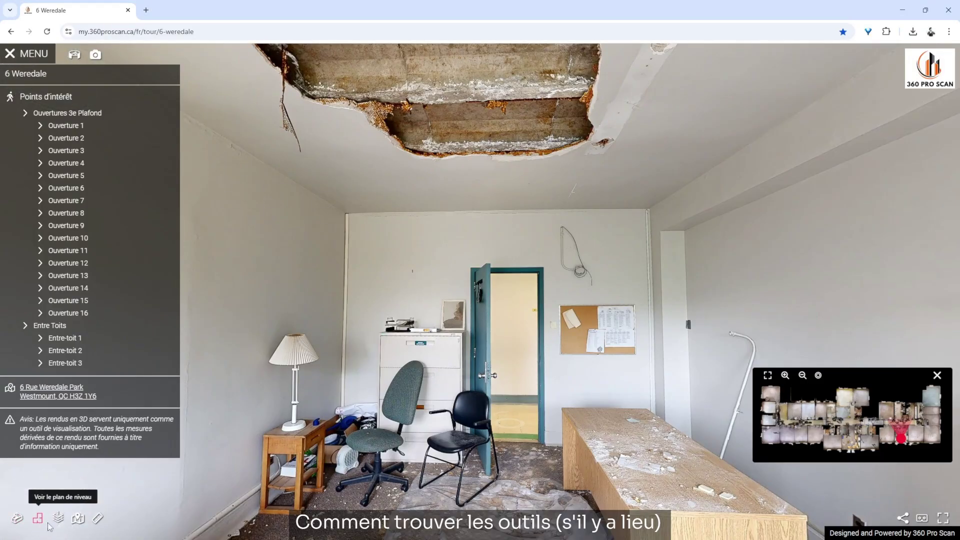
- Hide the points of interest list and display the third floor as a 3D dollhouse model
left_click(97, 520)
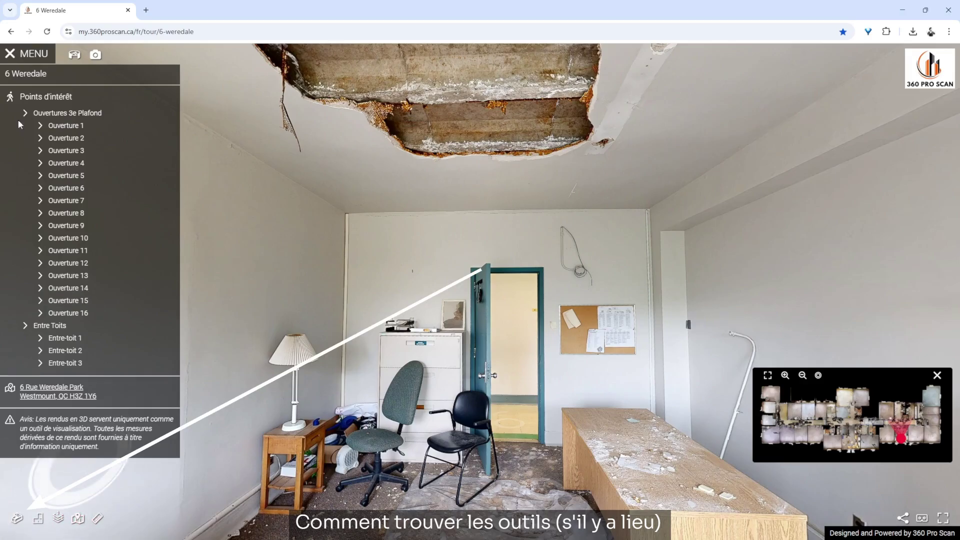
left_click(10, 55)
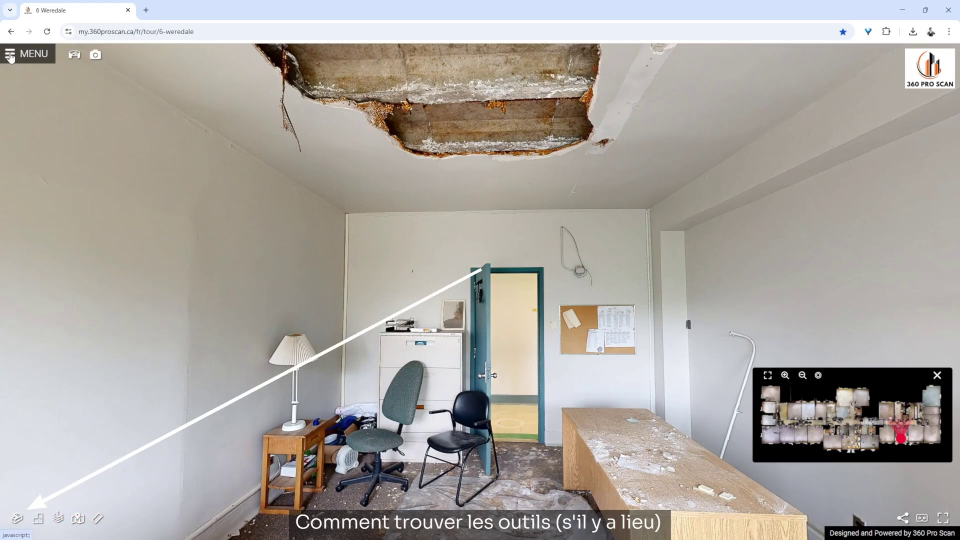
left_click(19, 522)
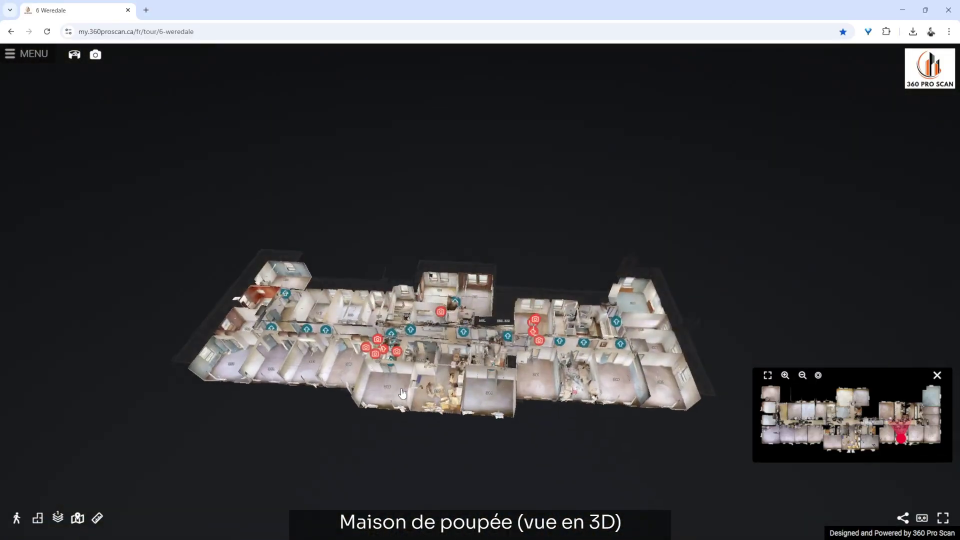
left_click_drag(368, 402, 389, 403)
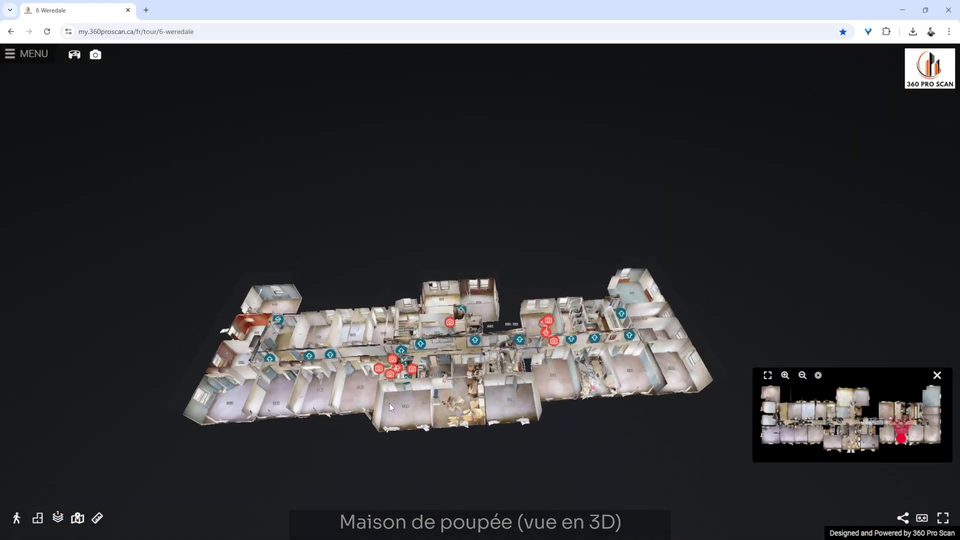
- Switch to the floor plan view and display the Floor 2 level
left_click(39, 520)
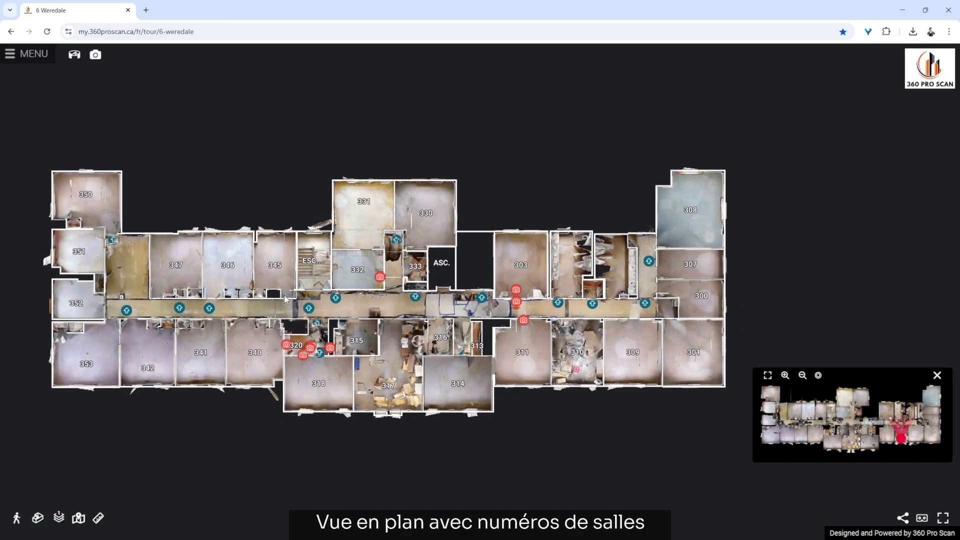
left_click_drag(284, 295, 301, 305)
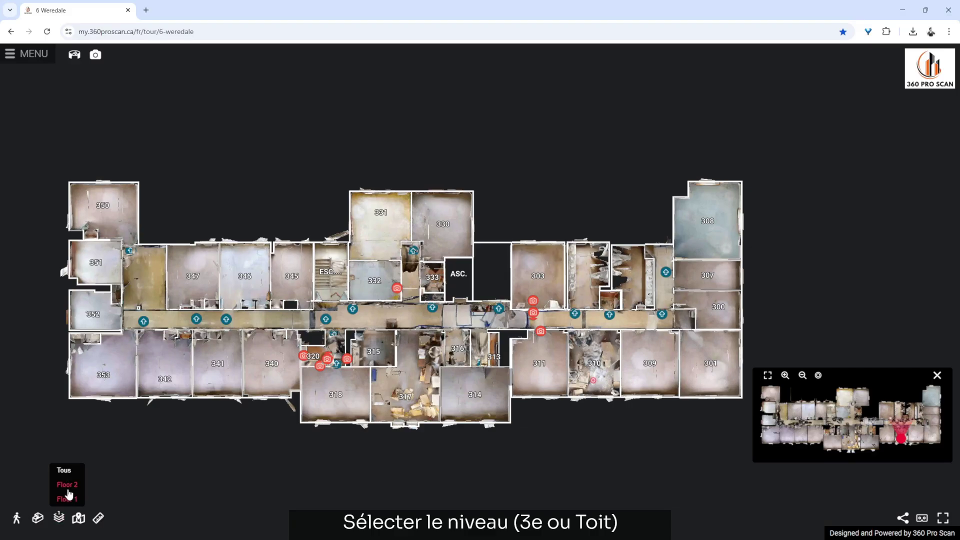
left_click(68, 491)
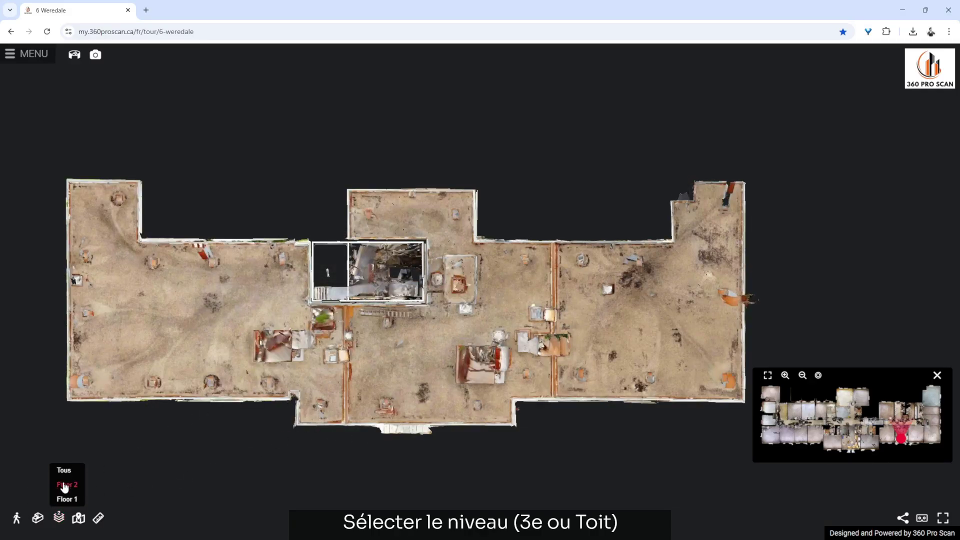
- Rotate the roof level in plan view and in the 3D dollhouse view to examine it from different angles
left_click_drag(181, 450, 614, 447)
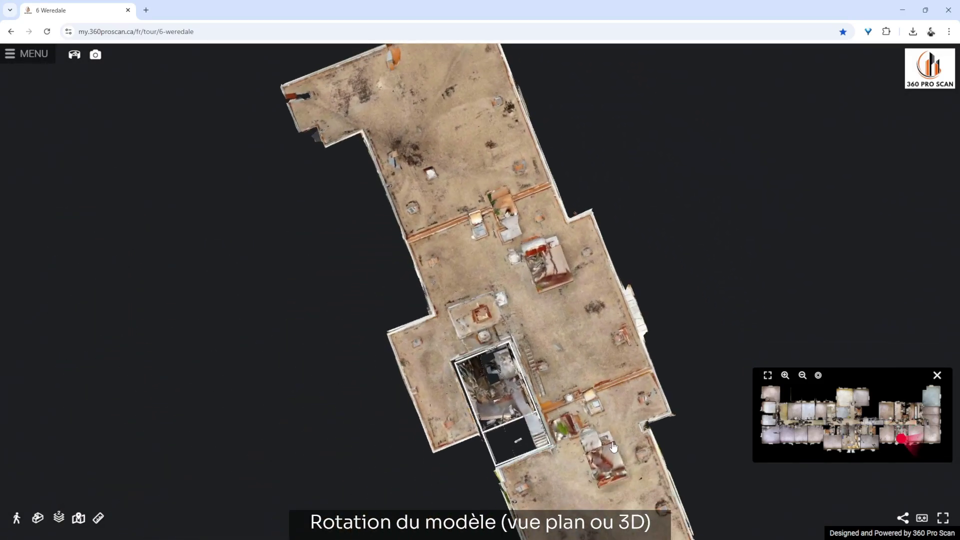
left_click_drag(338, 262, 542, 461)
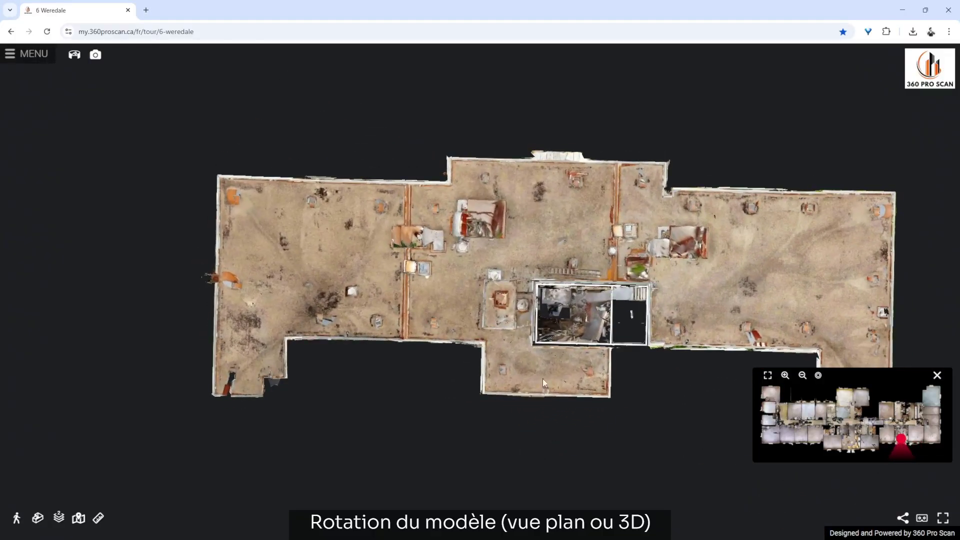
left_click_drag(543, 383, 471, 326)
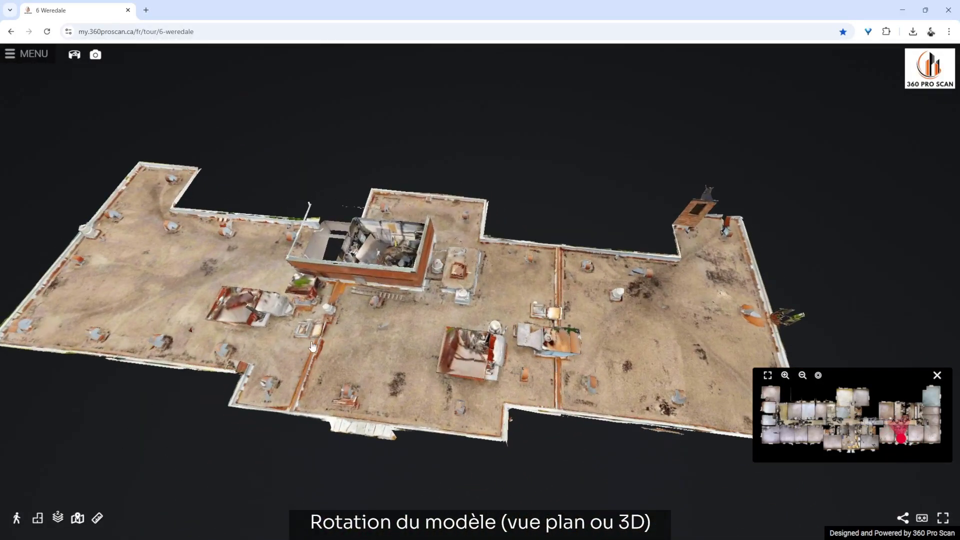
left_click_drag(357, 335, 278, 334)
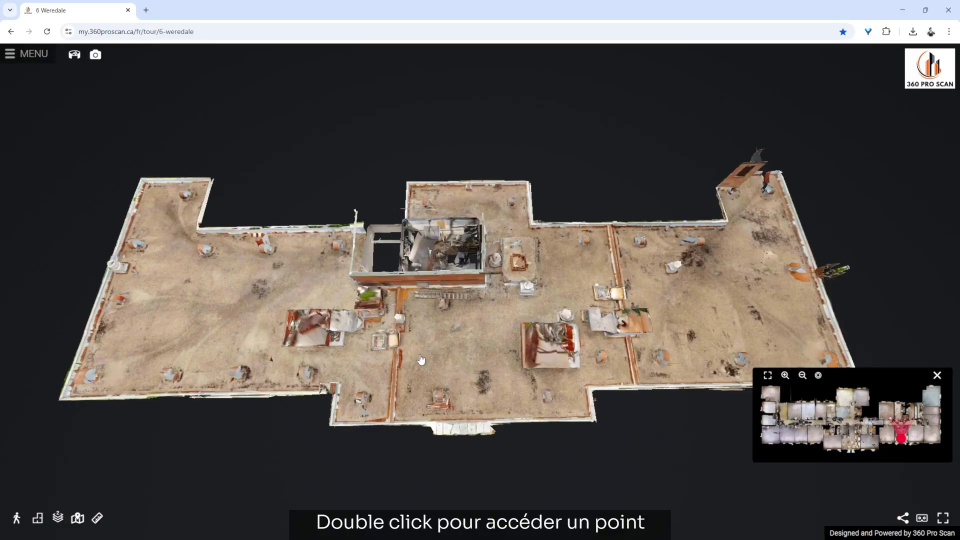
- Enter the roof from the dollhouse model and walk past the rusted rooftop unit towards the roof hatch
double_click(248, 340)
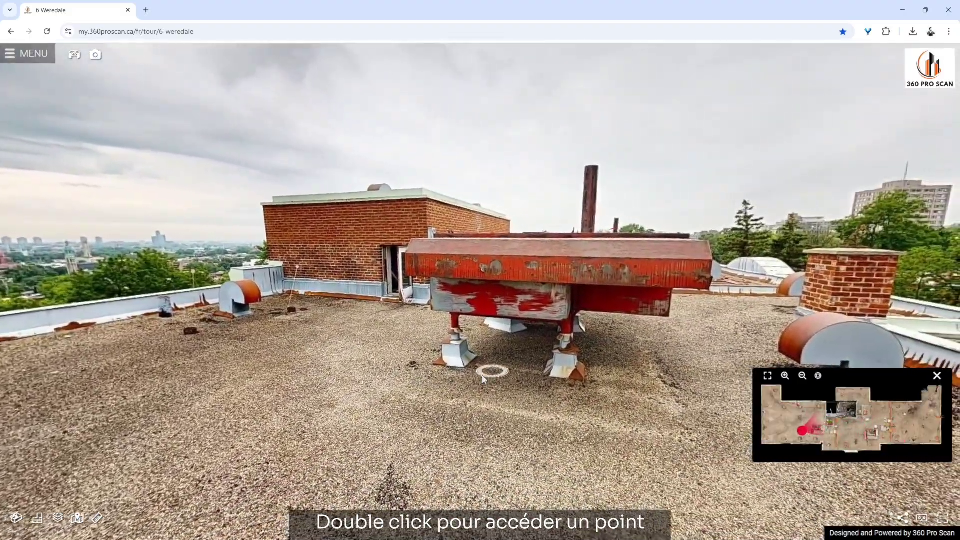
left_click_drag(515, 373, 403, 374)
double_click(575, 272)
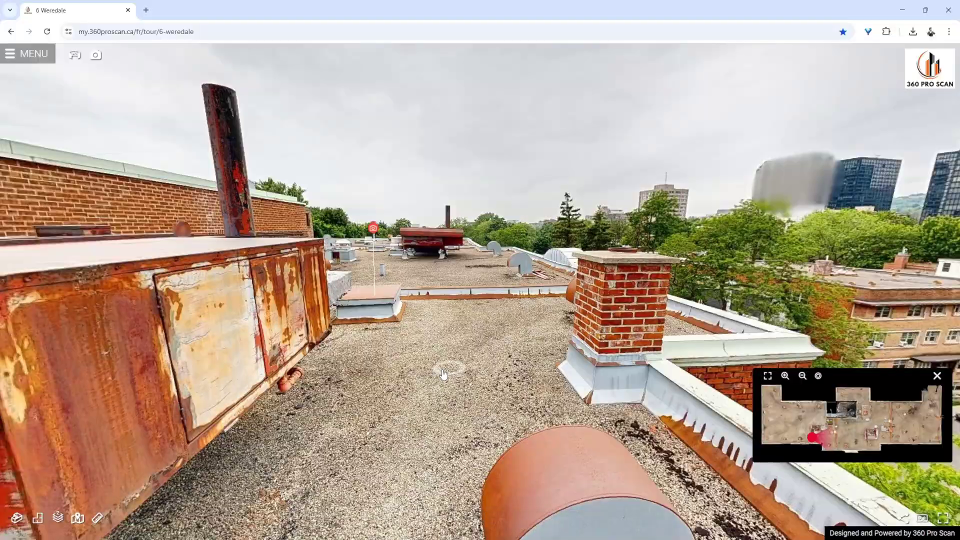
left_click(443, 374)
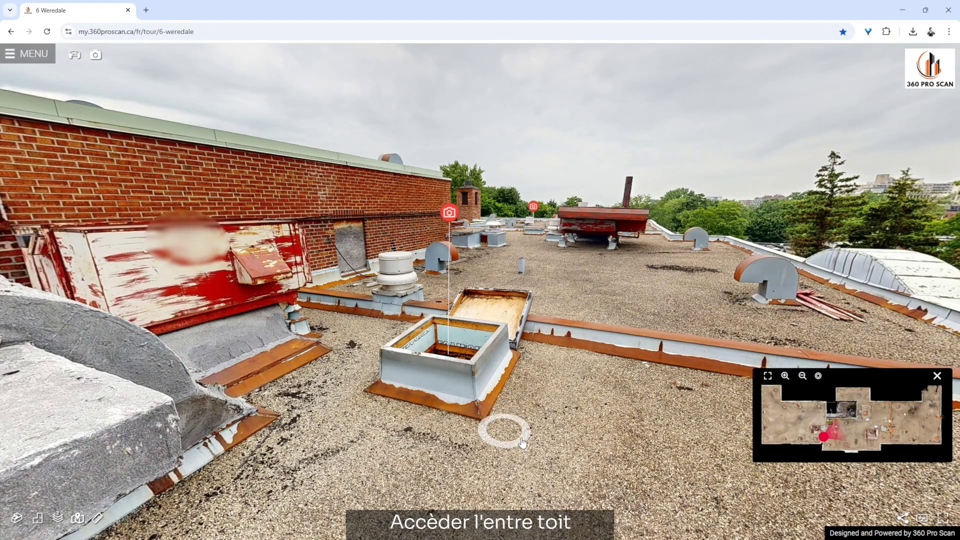
- Open the Accès Entre-toit 2 (toit) tag at the roof hatch and follow its link into the attic
left_click_drag(509, 383, 491, 388)
left_click(450, 236)
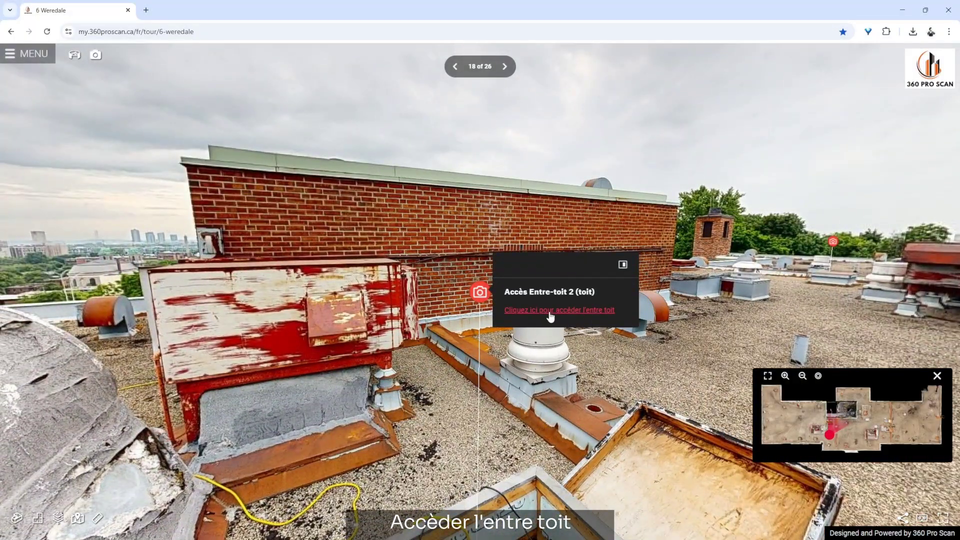
left_click(549, 310)
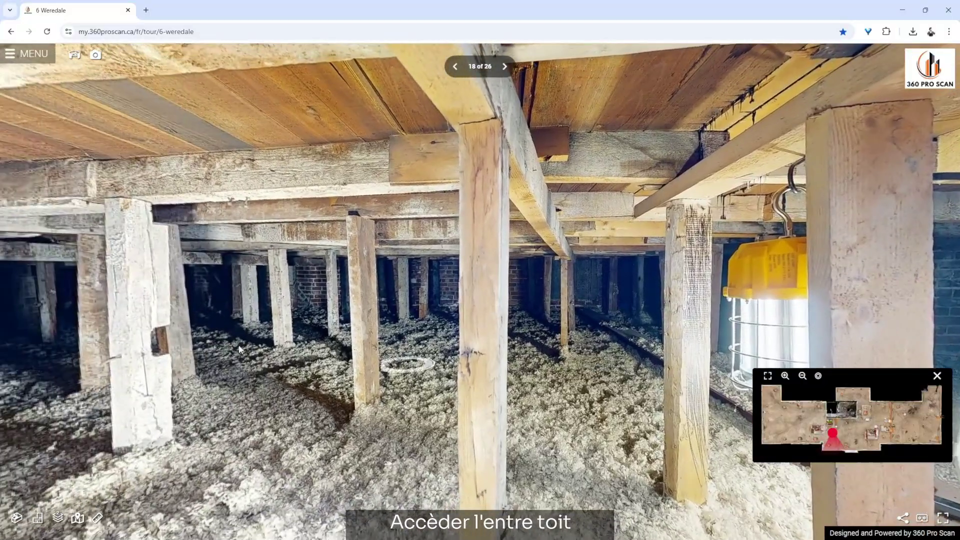
- Look around the attic from the hatch and open the Entre-toit 2 (Vue 2) photo tag beside the terracotta wall
left_click_drag(166, 352, 583, 353)
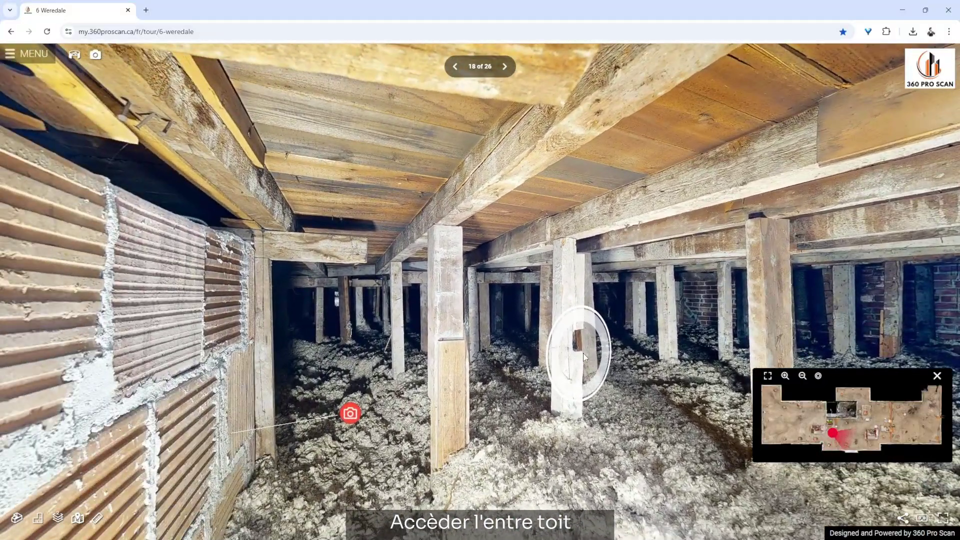
left_click_drag(351, 341, 451, 307)
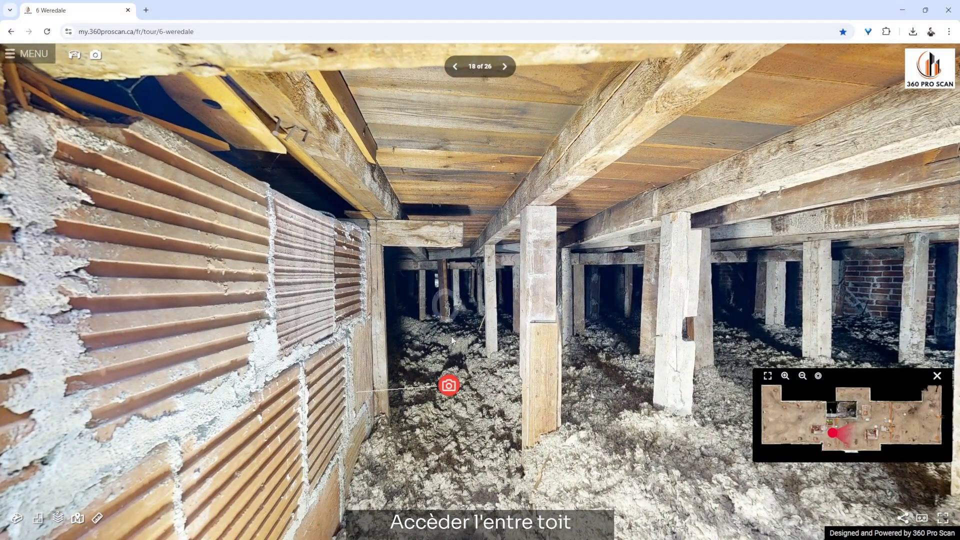
left_click(449, 387)
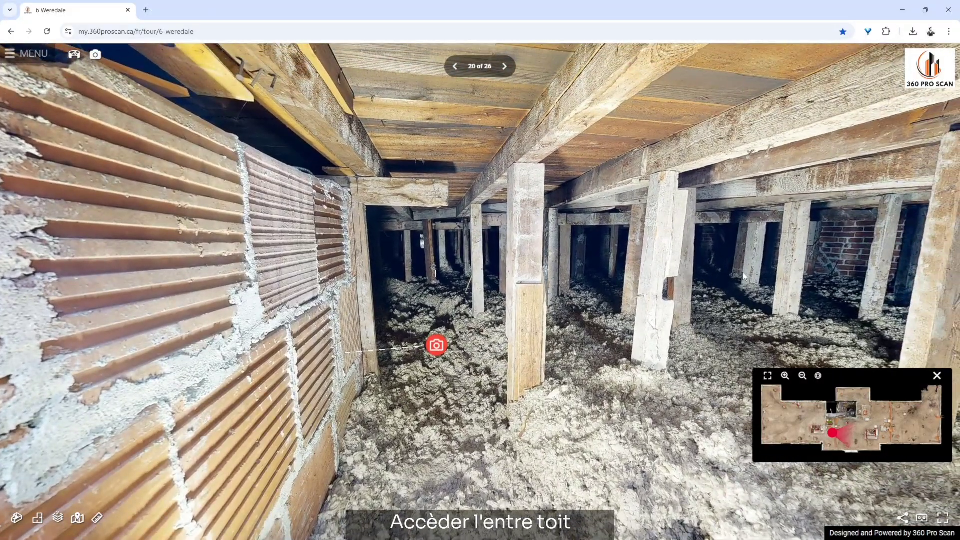
- Turn towards the plank walkway, open the Entre-toit 2 (Vue 1) photo tag and follow its Vue 1 link
left_click_drag(743, 272, 295, 275)
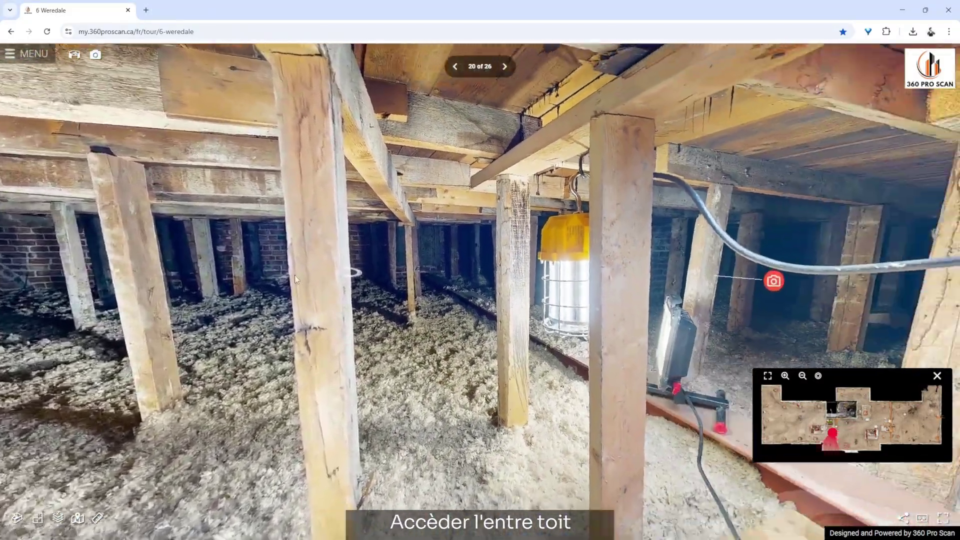
left_click(294, 275)
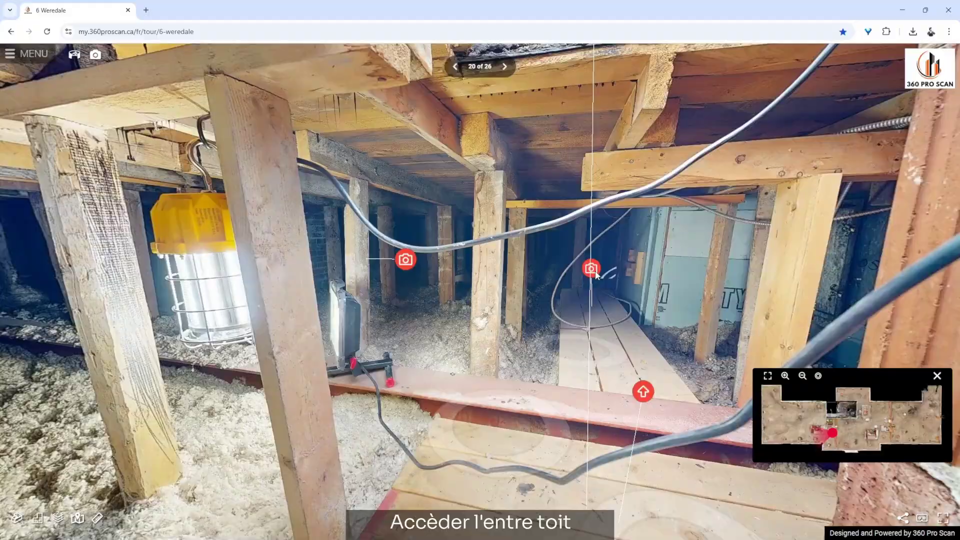
mouse_move(587, 270)
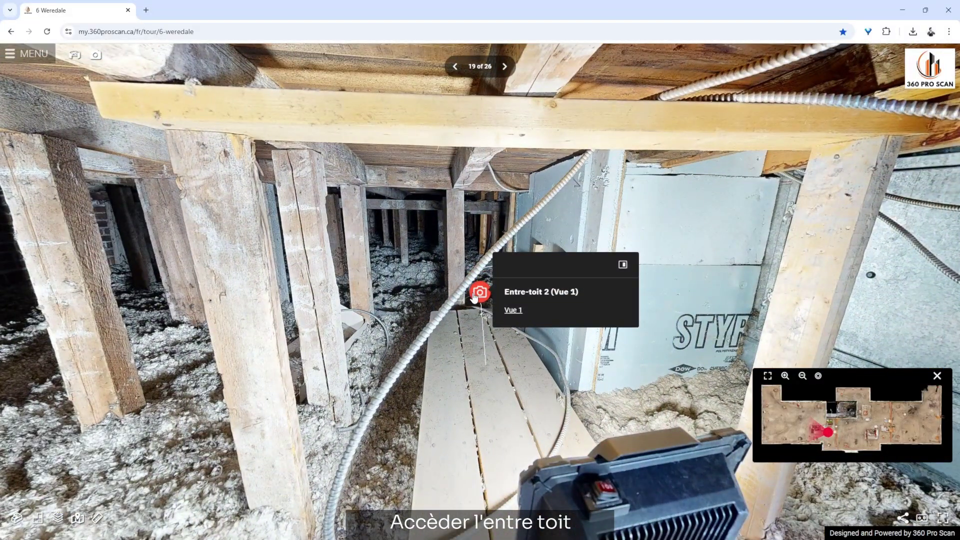
left_click(513, 311)
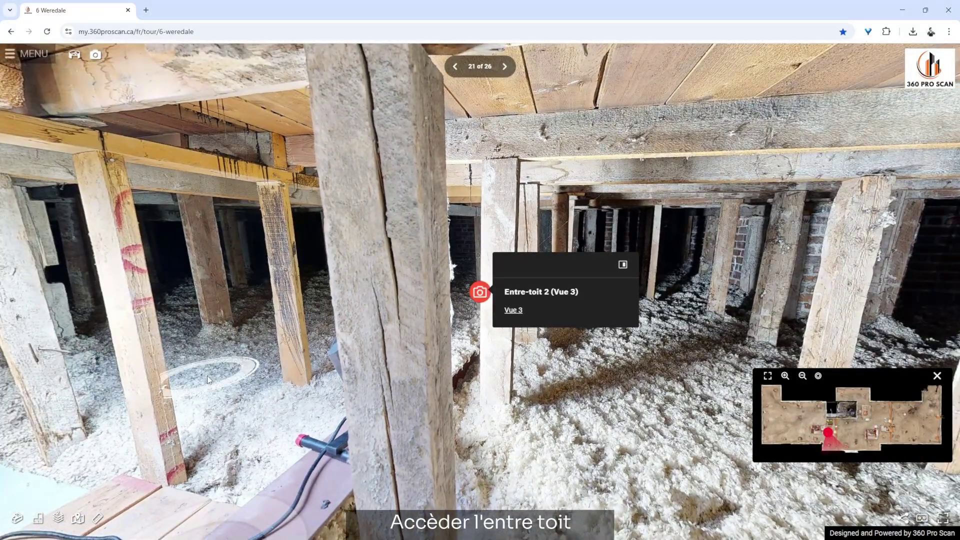
- Explore the attic around the Vue 3 point and go to the Entre-toit 2 (Vue 2) tag near the terracotta wall
left_click(238, 379)
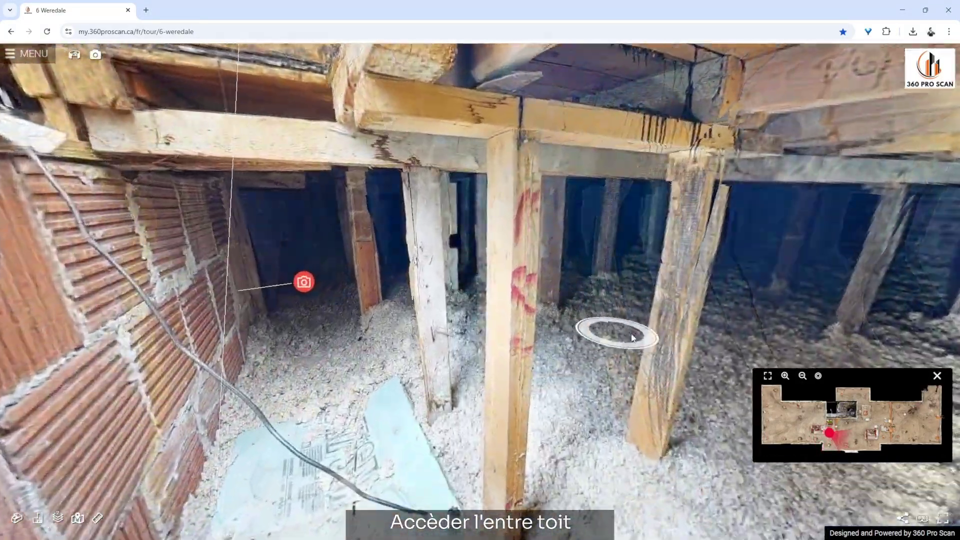
left_click(632, 338)
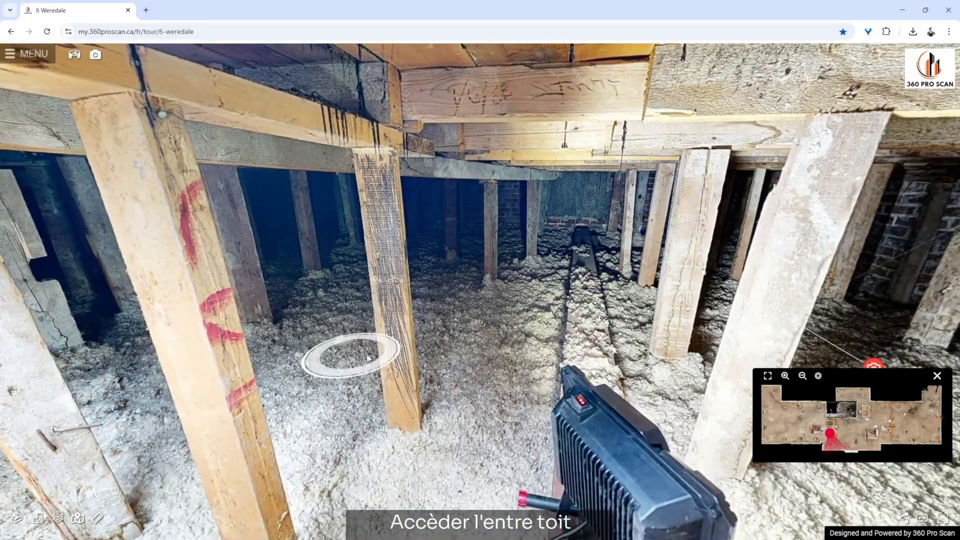
left_click_drag(354, 354, 438, 349)
left_click(439, 349)
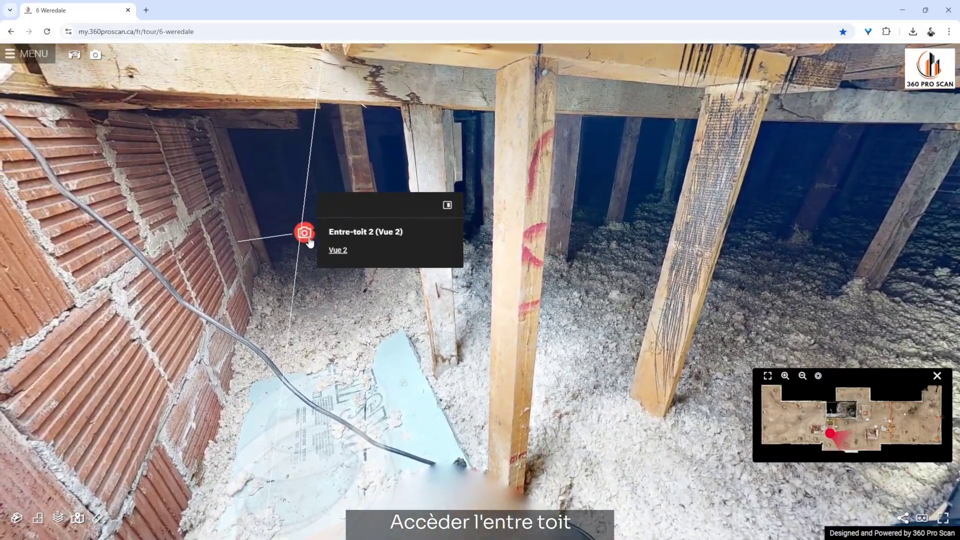
left_click(308, 240)
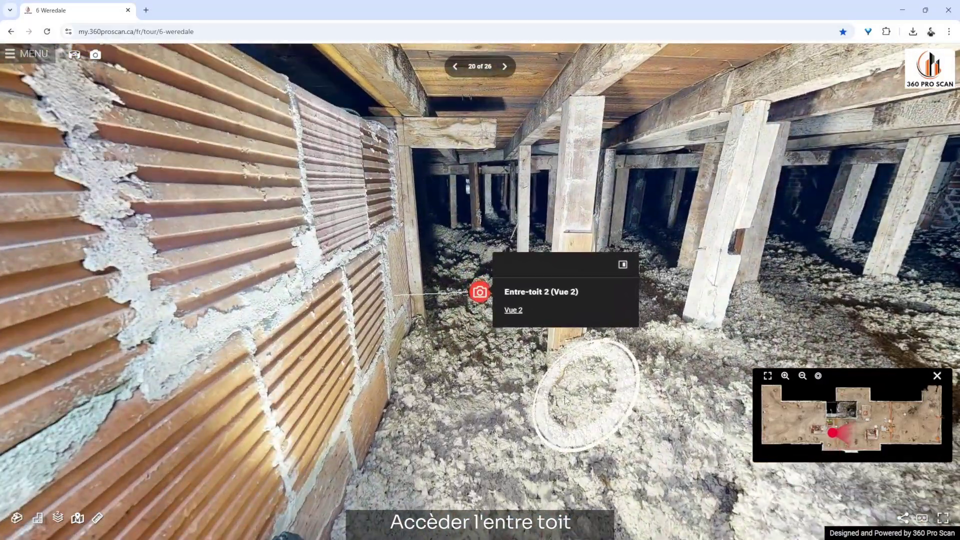
- Look around from Vue 2 to the hatch opening and leave the attic through the Entre-toit 2 - Vers le toit link
left_click_drag(585, 395, 374, 400)
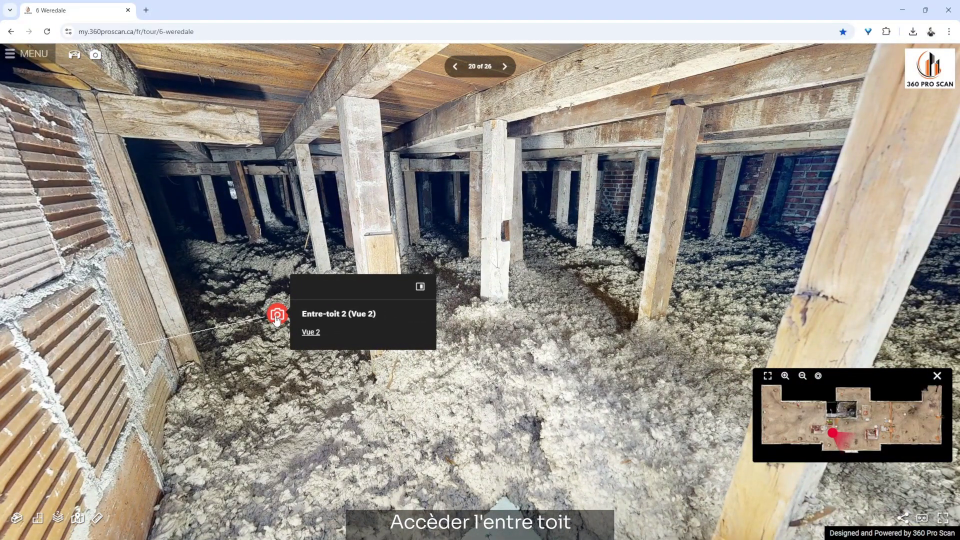
left_click(603, 248)
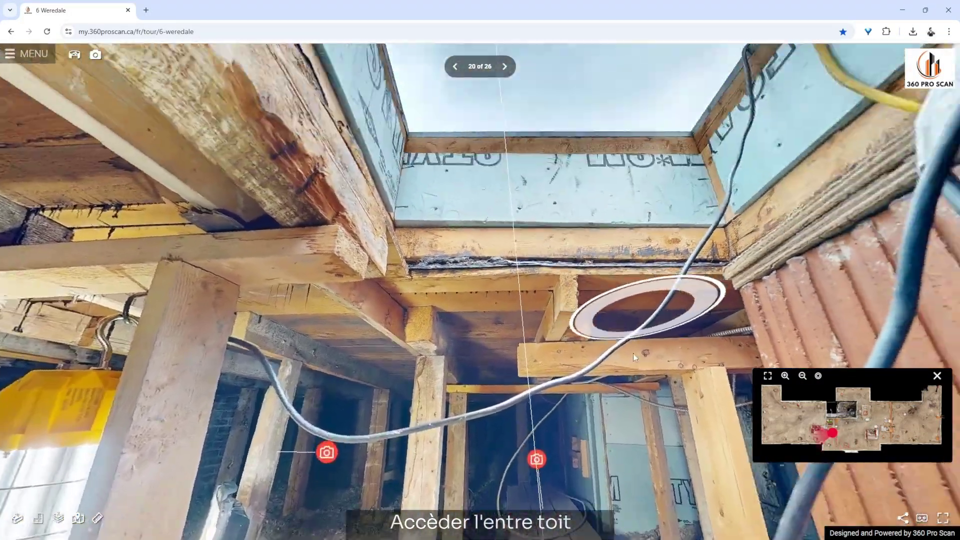
left_click_drag(633, 354, 641, 112)
mouse_move(568, 369)
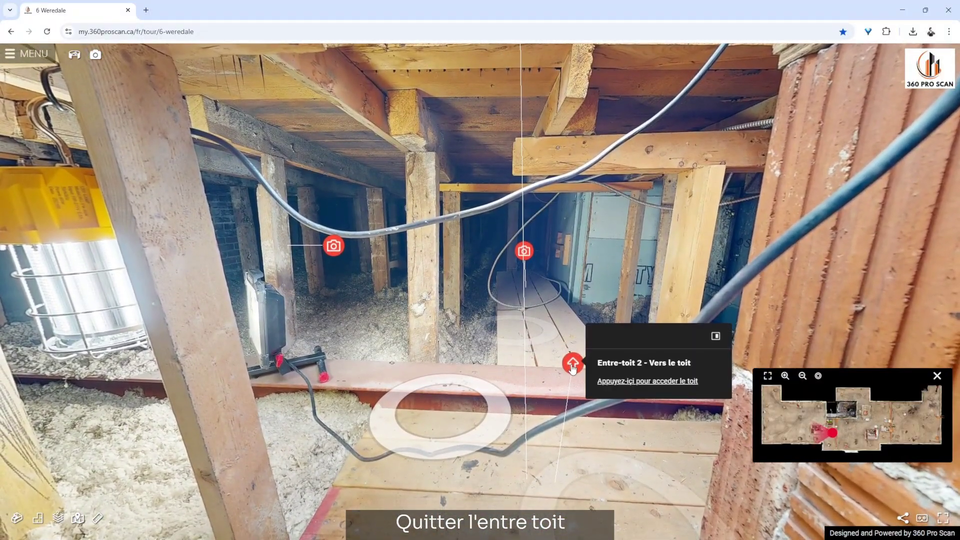
left_click(624, 383)
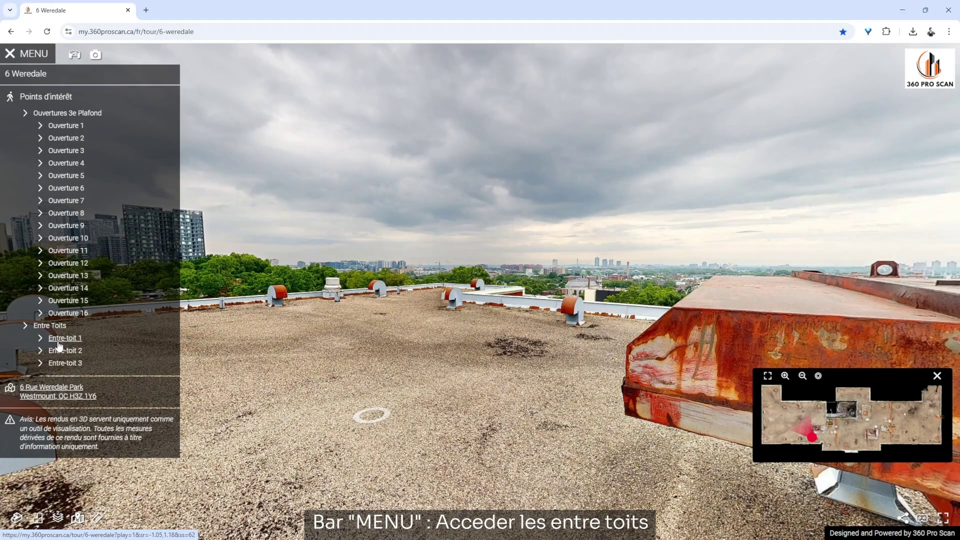
- Go to Entre-toit 1 from the points of interest and move through its access opening to examine the insulated crawl space
left_click(63, 339)
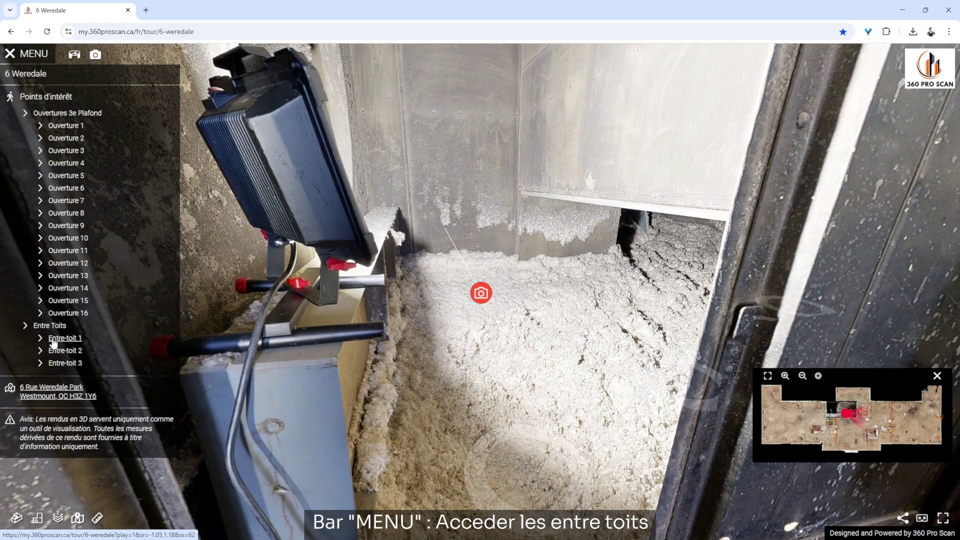
left_click(450, 428)
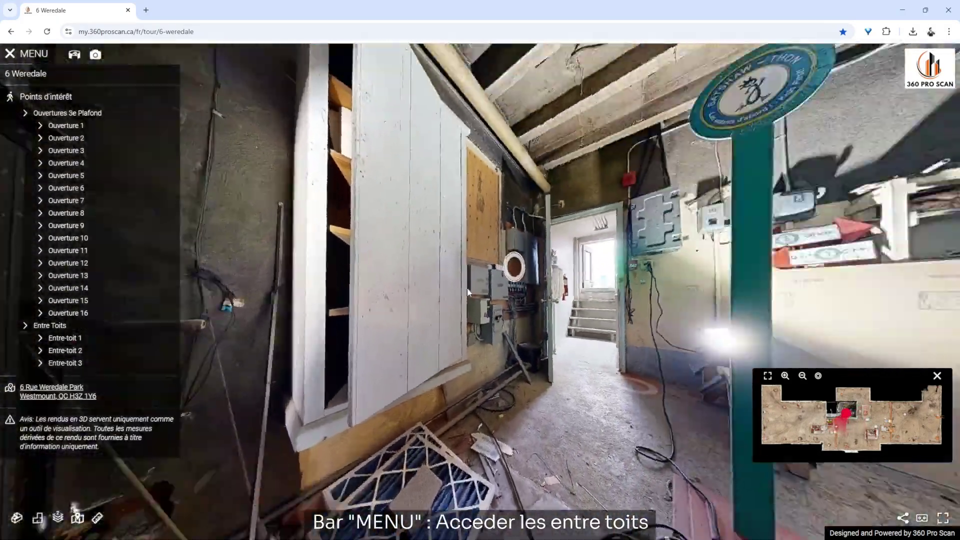
mouse_move(467, 288)
left_mouse_down()
mouse_move(380, 320)
mouse_move(698, 249)
left_mouse_up()
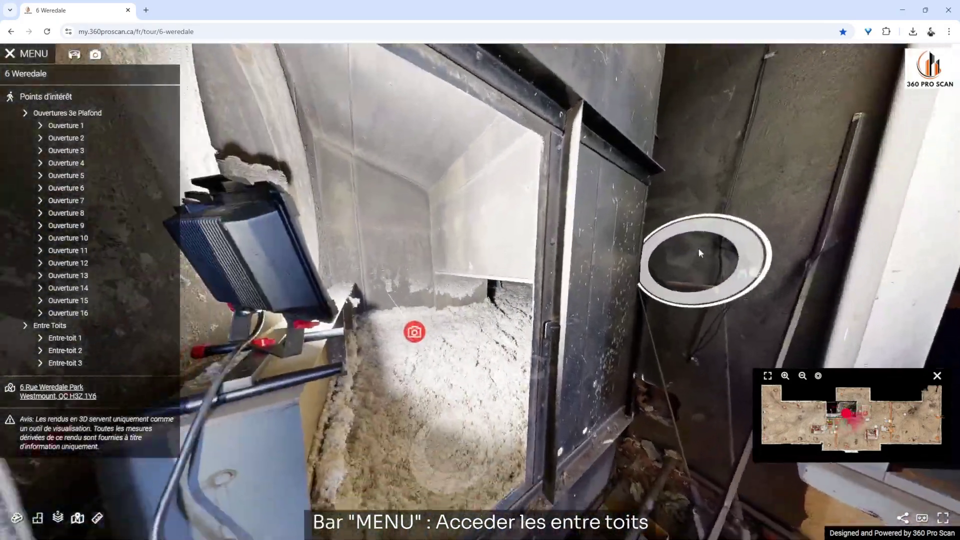
left_click(468, 434)
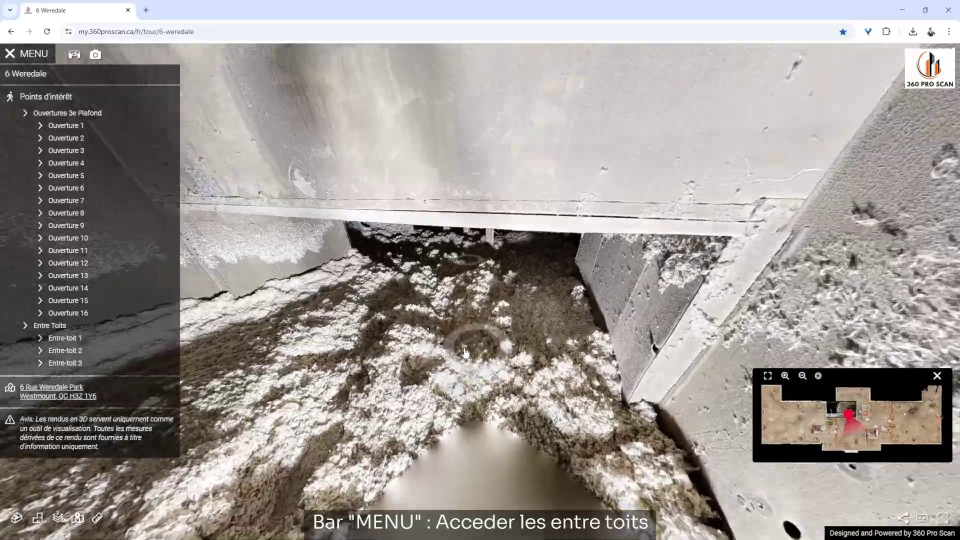
left_click(464, 353)
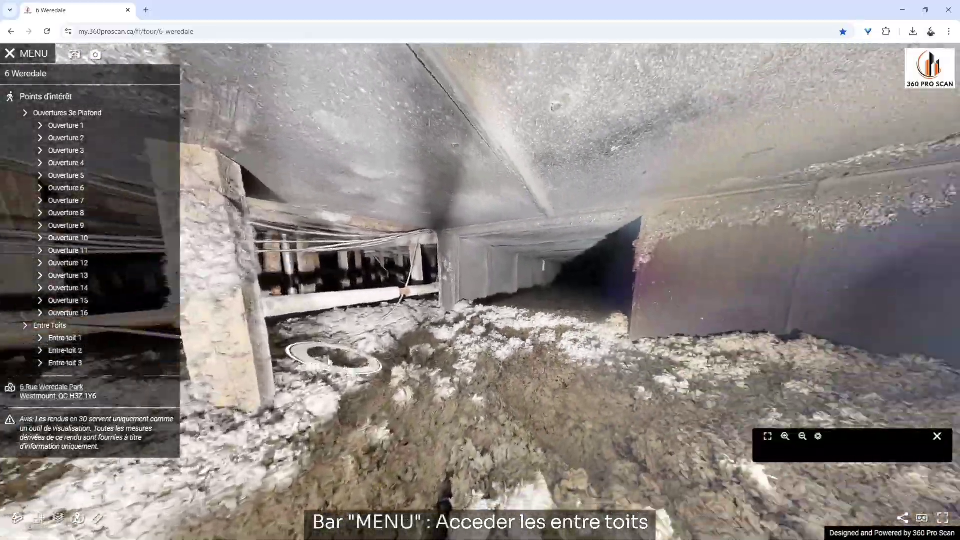
left_click_drag(328, 361, 480, 357)
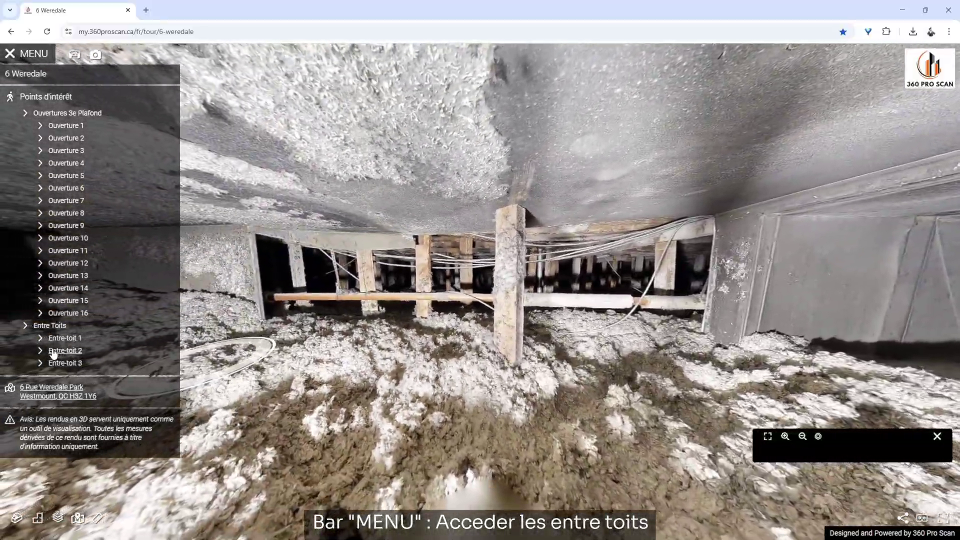
- Visit Entre-toit 2 and Entre-toit 3 from the points of interest and look around the open hatch of Entre-toit 3
left_click(54, 354)
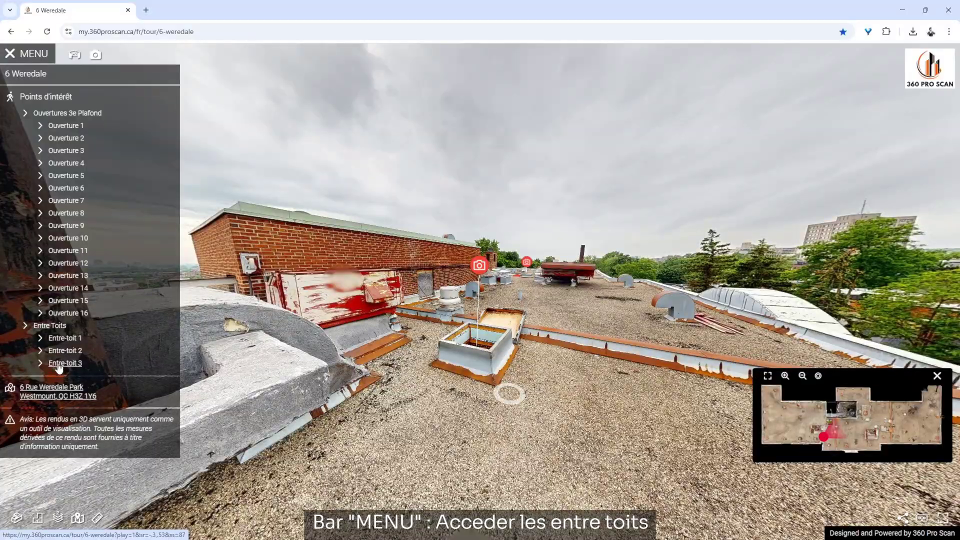
left_click(58, 367)
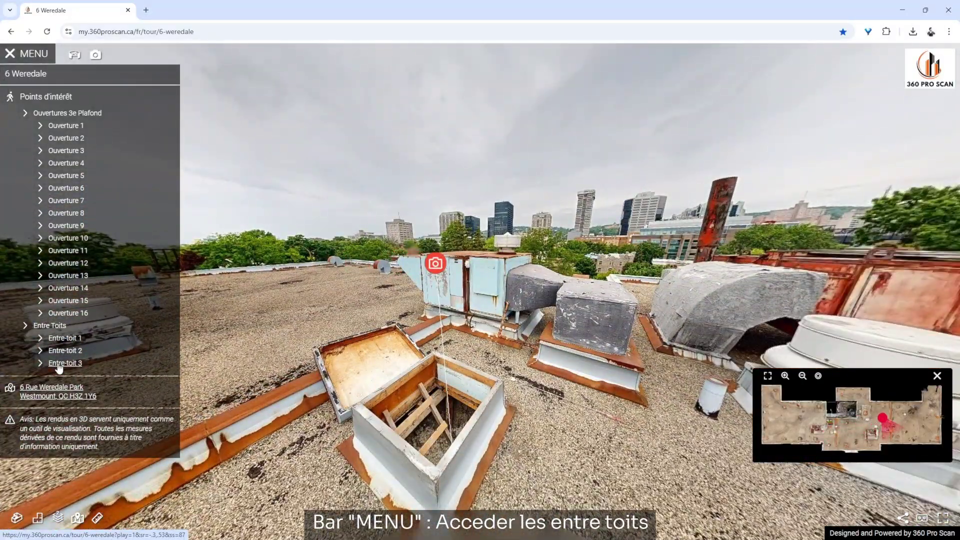
left_click_drag(341, 374, 460, 363)
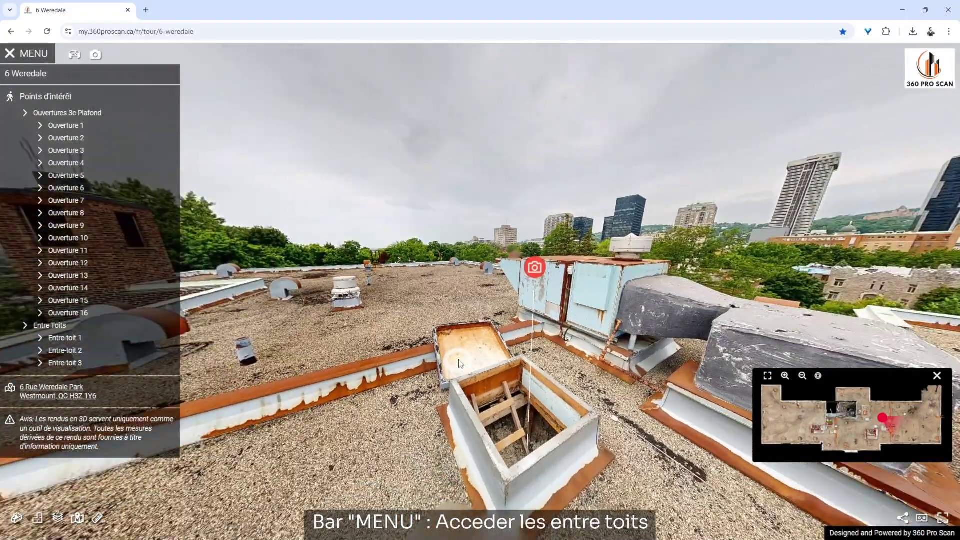
- Walk to the far end of the roof and back past the hatch to the red rooftop unit
left_click(408, 289)
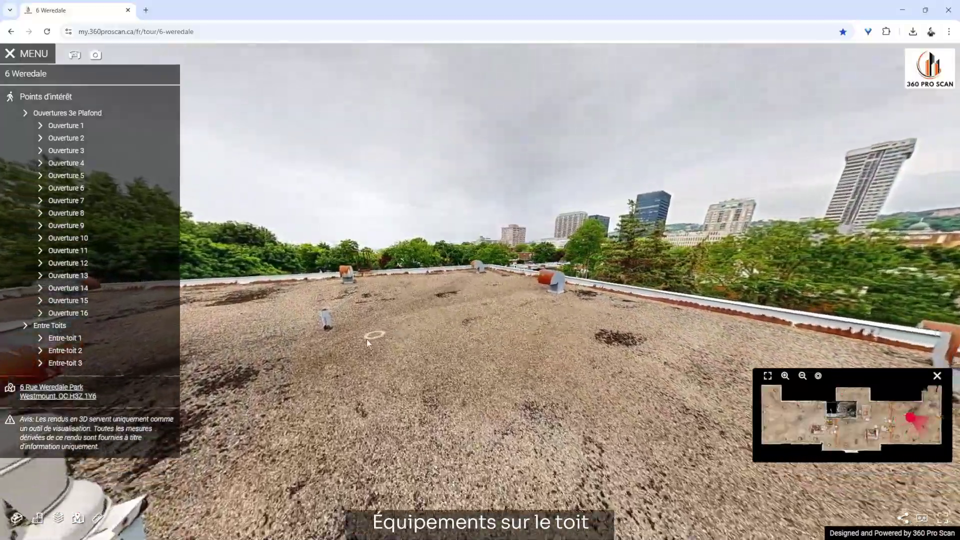
left_click(369, 339)
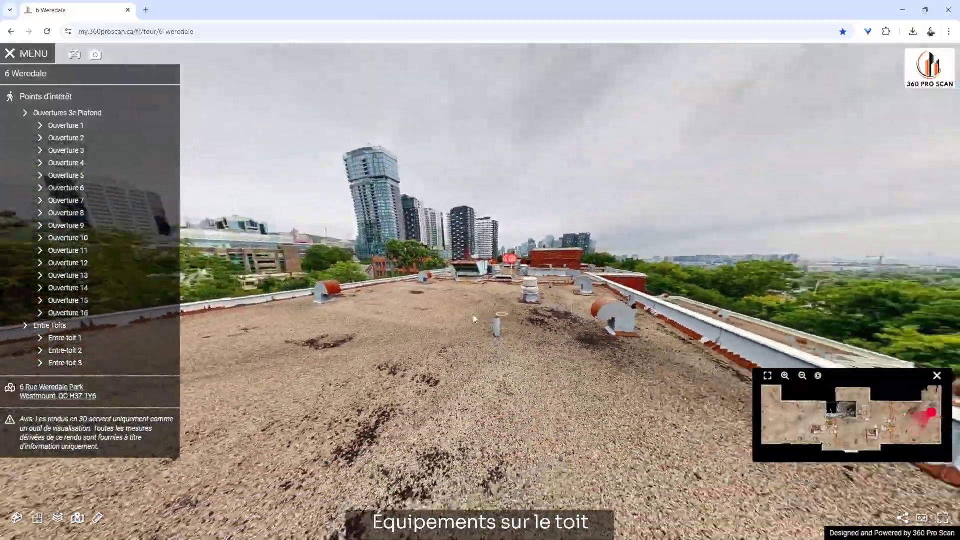
left_click_drag(473, 319, 448, 306)
left_click(395, 274)
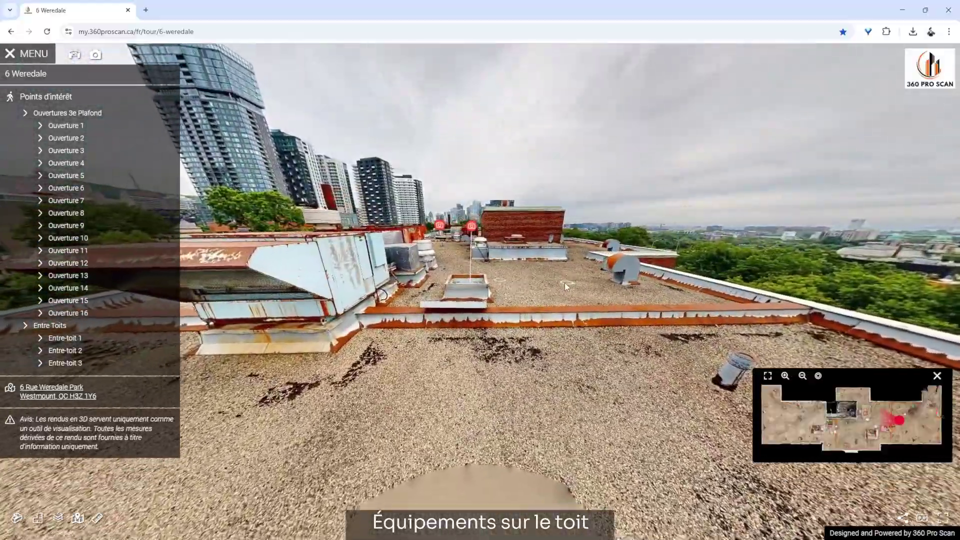
left_click(565, 283)
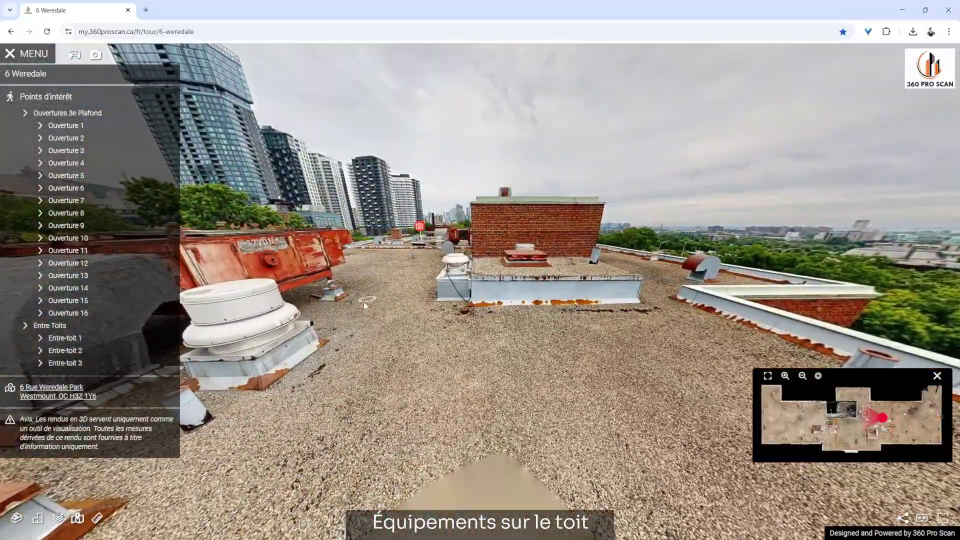
left_click(365, 305)
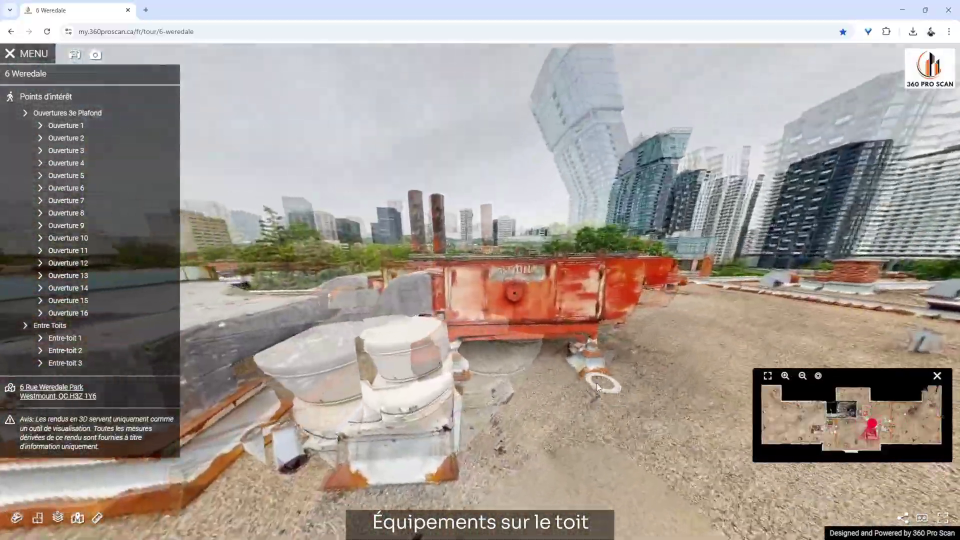
- Zoom in on the worn nameplate of the red rooftop unit and zoom back out
scroll(483, 272, "up", 3)
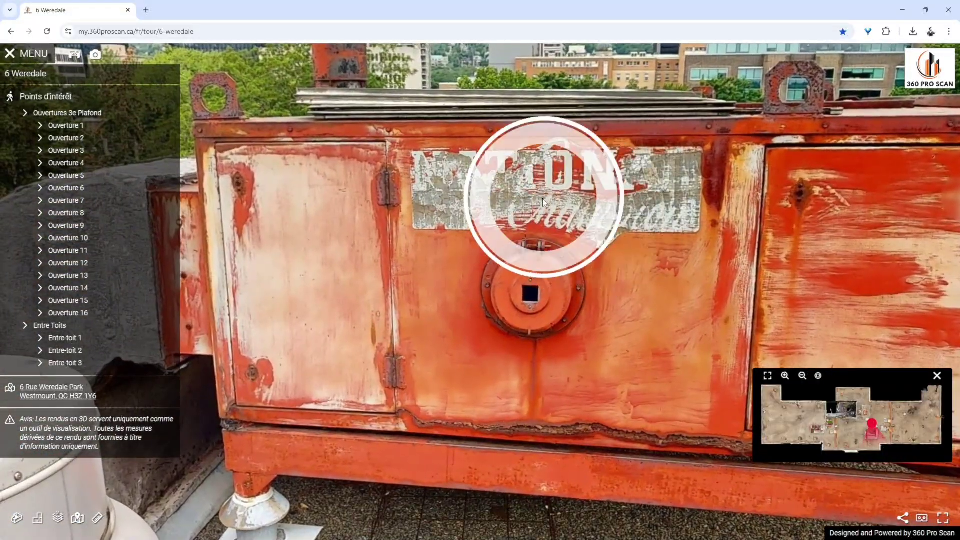
left_click_drag(639, 189, 528, 284)
scroll(415, 358, "down", 5)
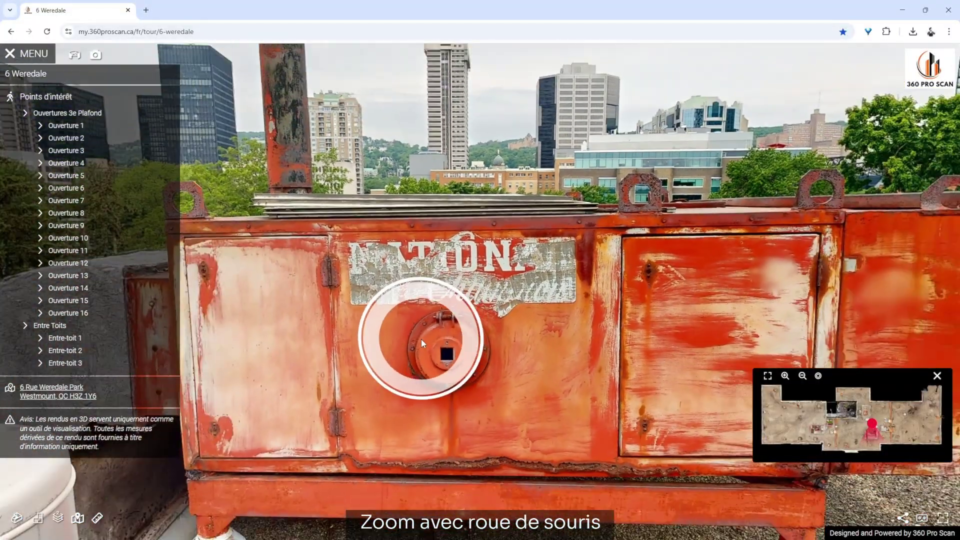
- View the white exhaust fan and grey ducts, and move over to the light-blue rooftop unit
left_click_drag(421, 339, 807, 218)
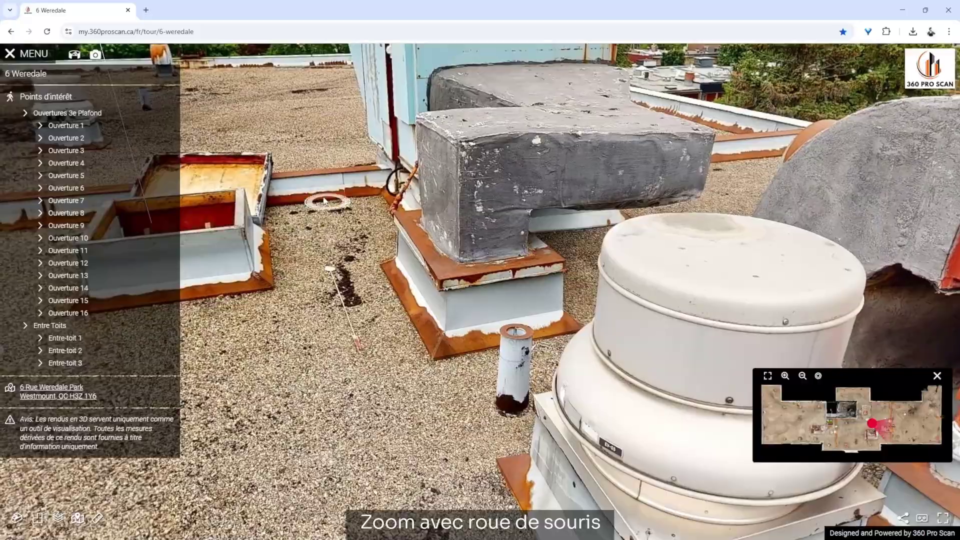
scroll(327, 202, "down", 5)
left_click_drag(328, 202, 365, 229)
left_click(365, 229)
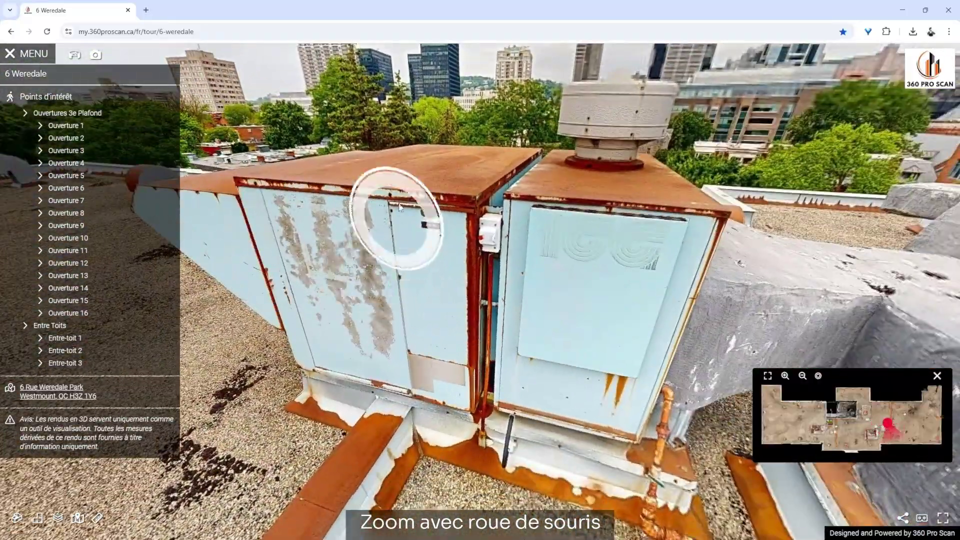
- Zoom in on the label of the light-blue rooftop unit, zoom back out and look around the roof
scroll(399, 207, "up", 5)
left_click_drag(386, 214, 515, 338)
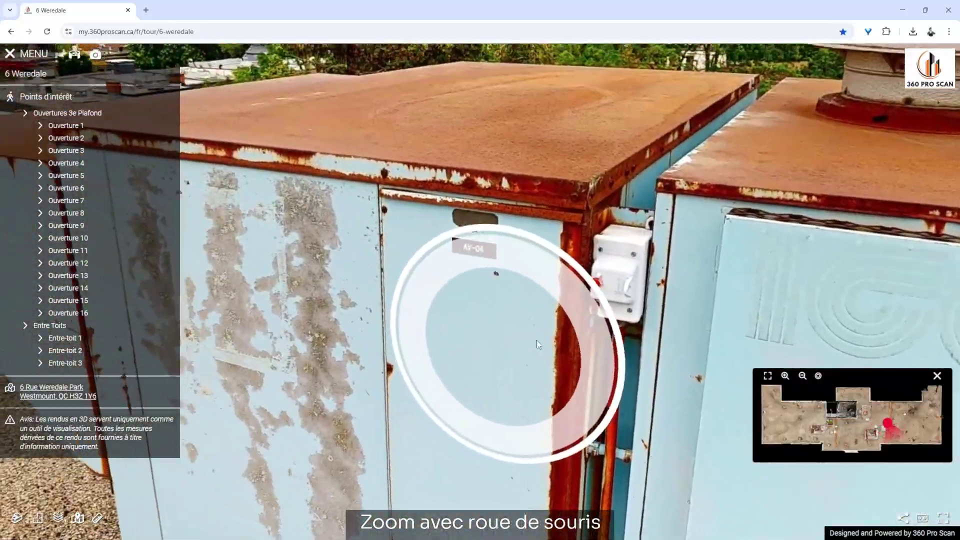
scroll(484, 282, "down", 8)
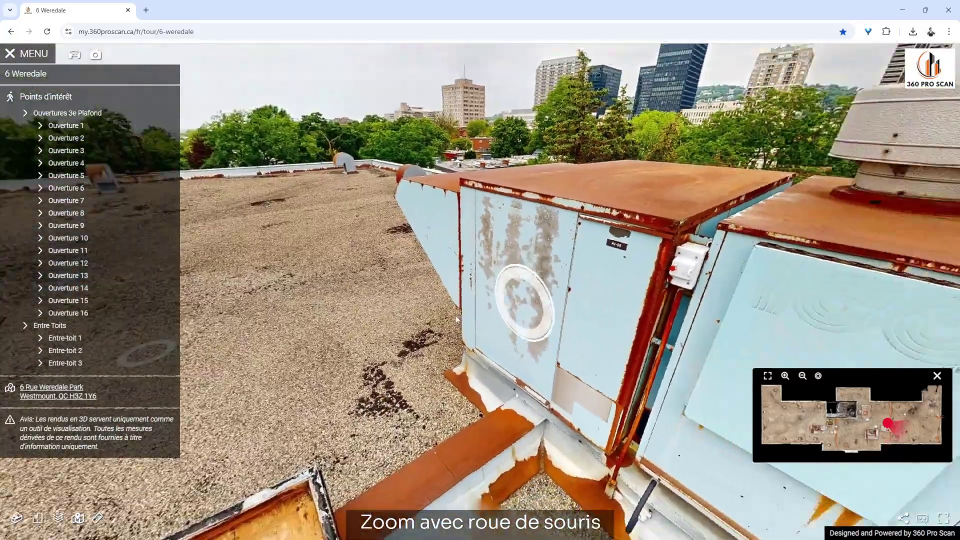
left_click_drag(455, 316, 190, 350)
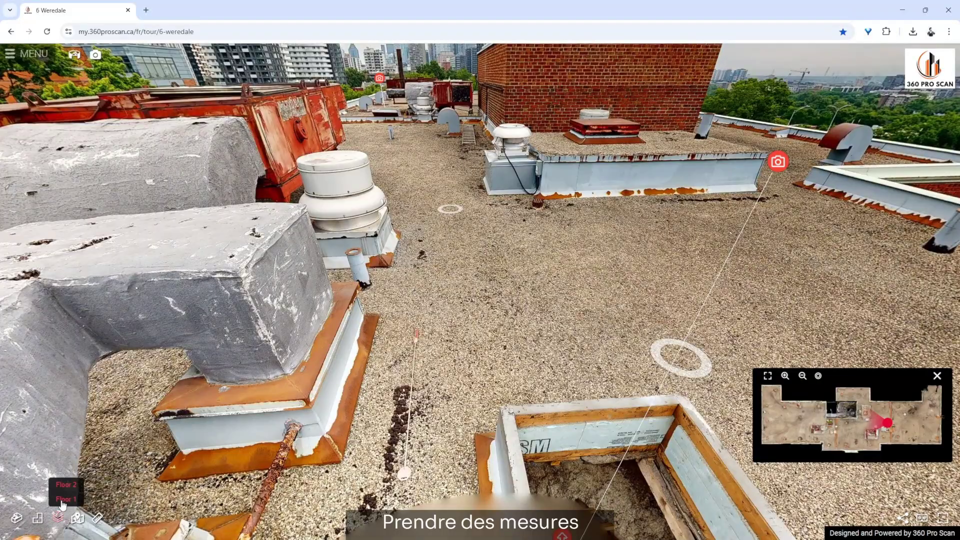
- Switch to Floor 1 and walk down from the ceiling space, past the Caution door, into the plastic-covered corridor
left_click(62, 500)
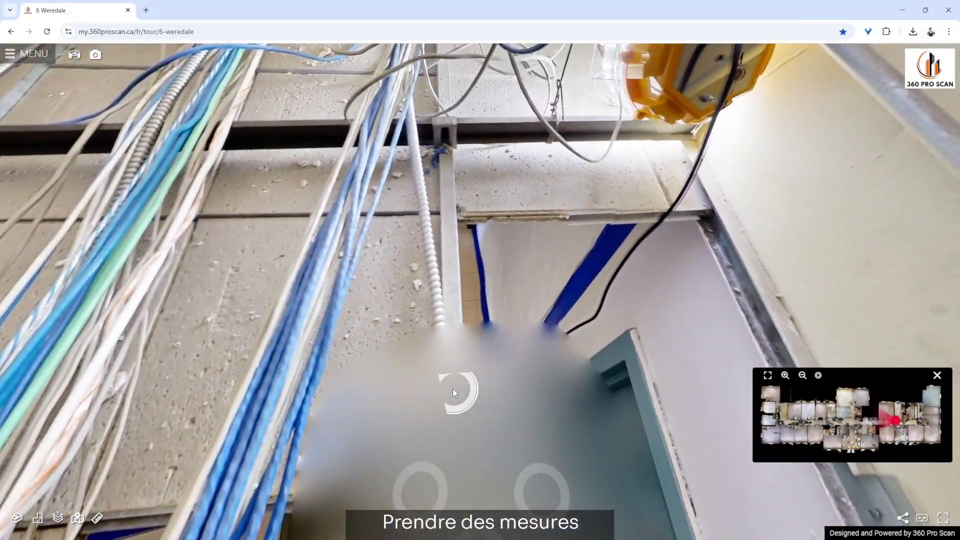
left_click(453, 392)
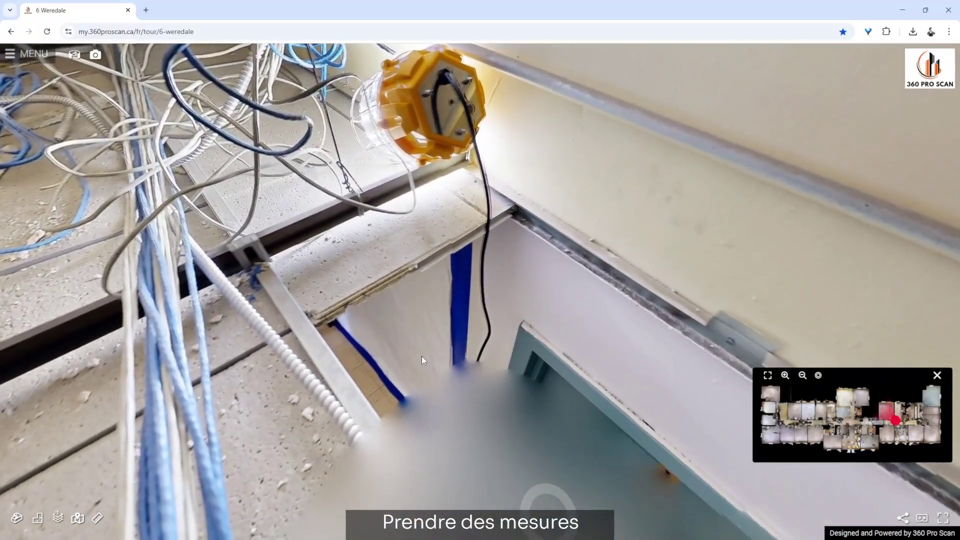
left_click(407, 361)
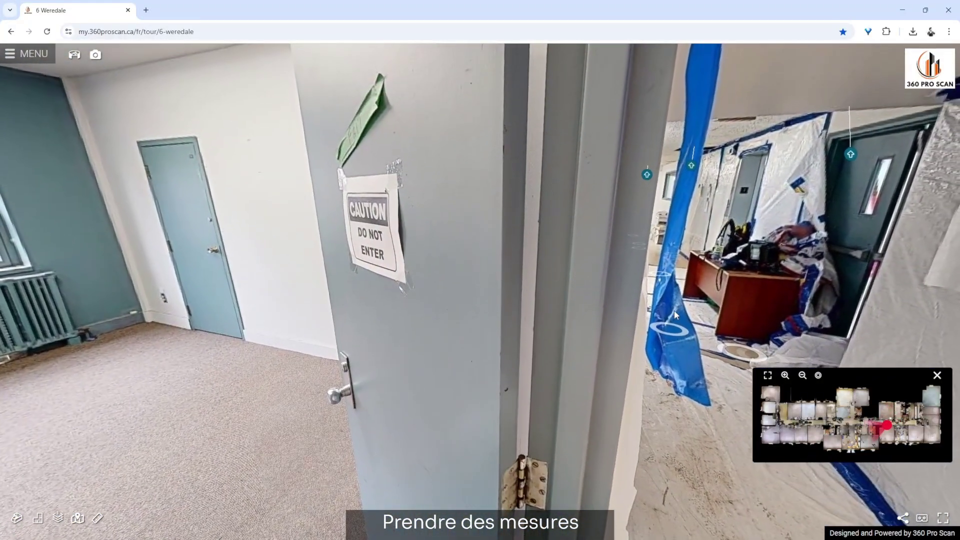
left_click(674, 315)
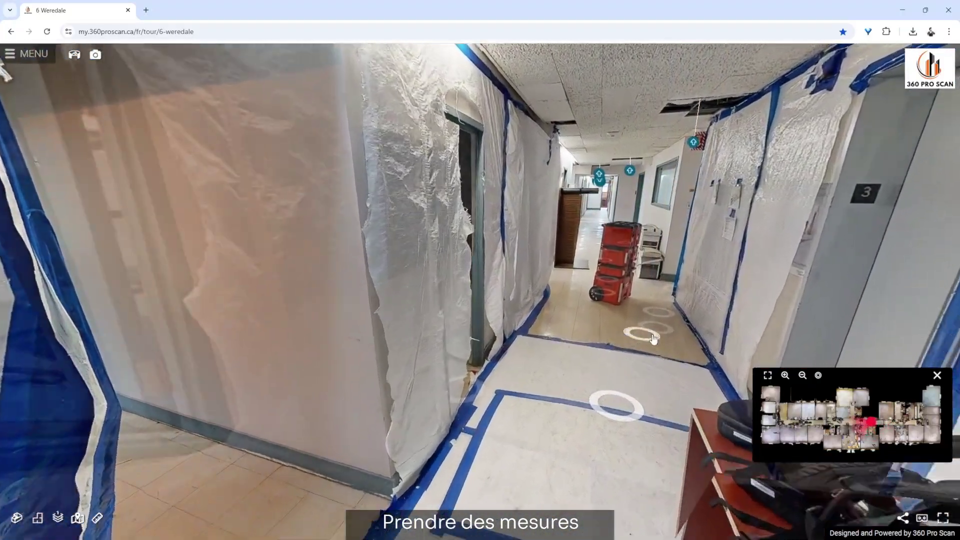
left_click(654, 339)
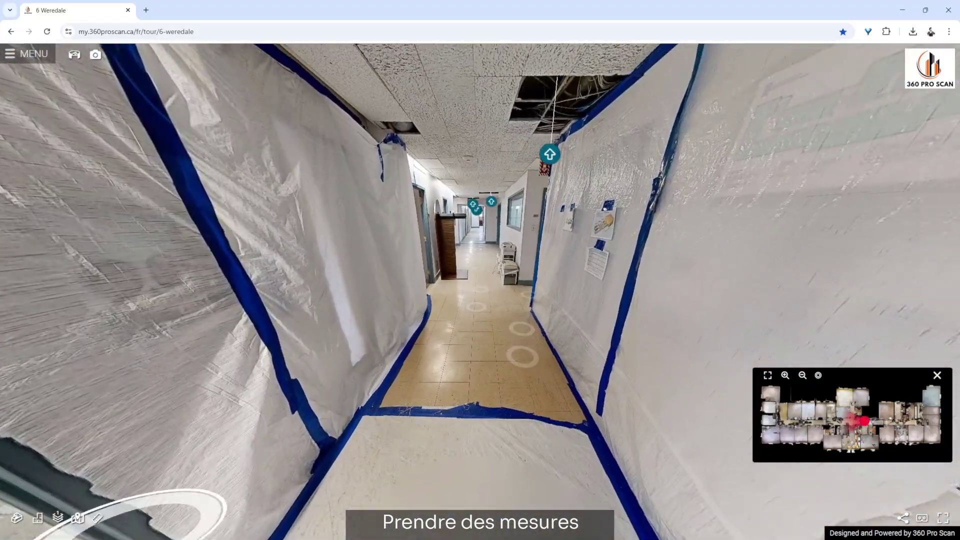
- Turn on measurement mode and walk along the corridor to the open door of room 315
left_click(97, 519)
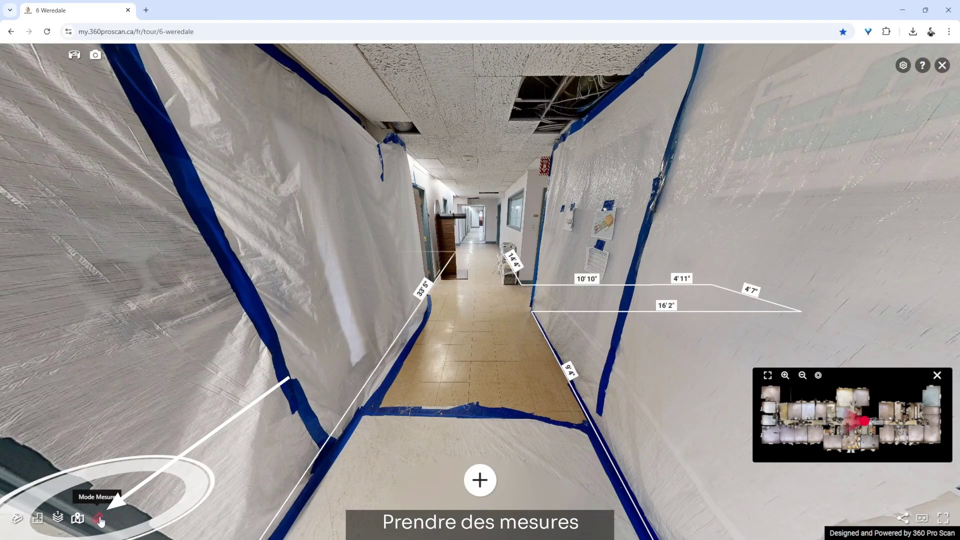
left_click(468, 360)
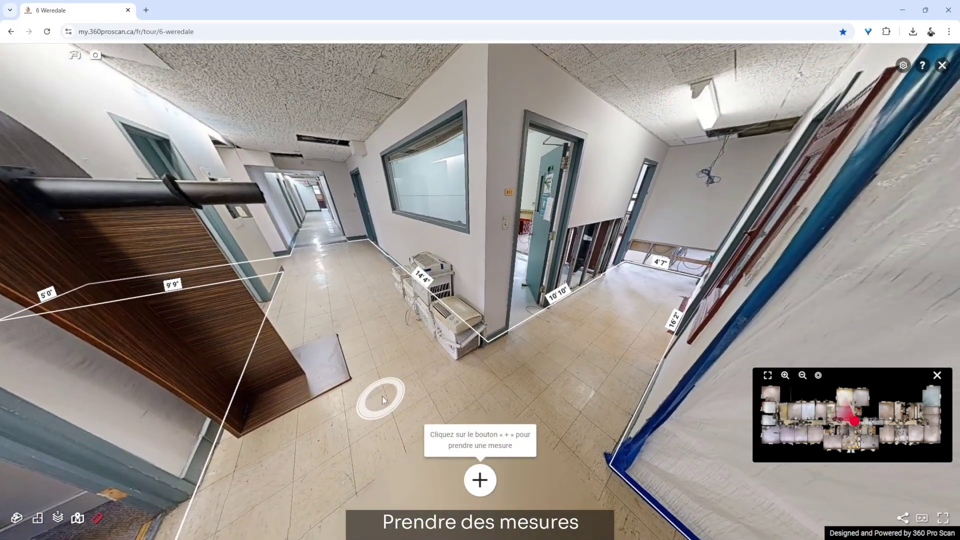
left_click(418, 425)
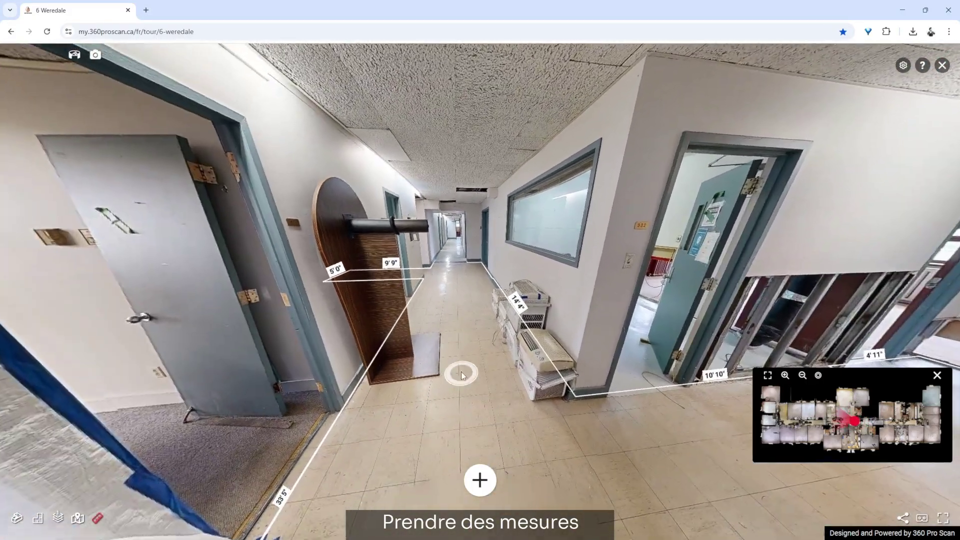
left_click(461, 374)
left_click(461, 371)
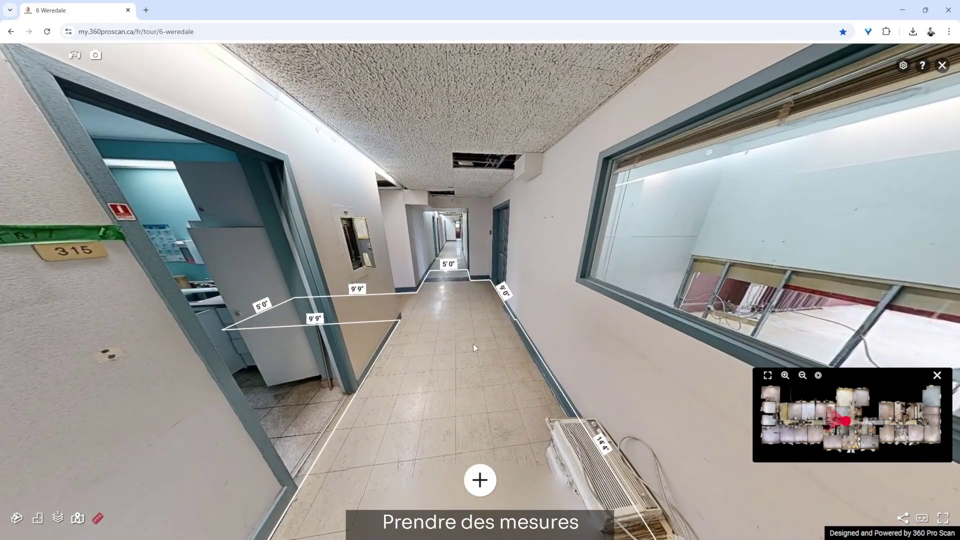
left_click(456, 356)
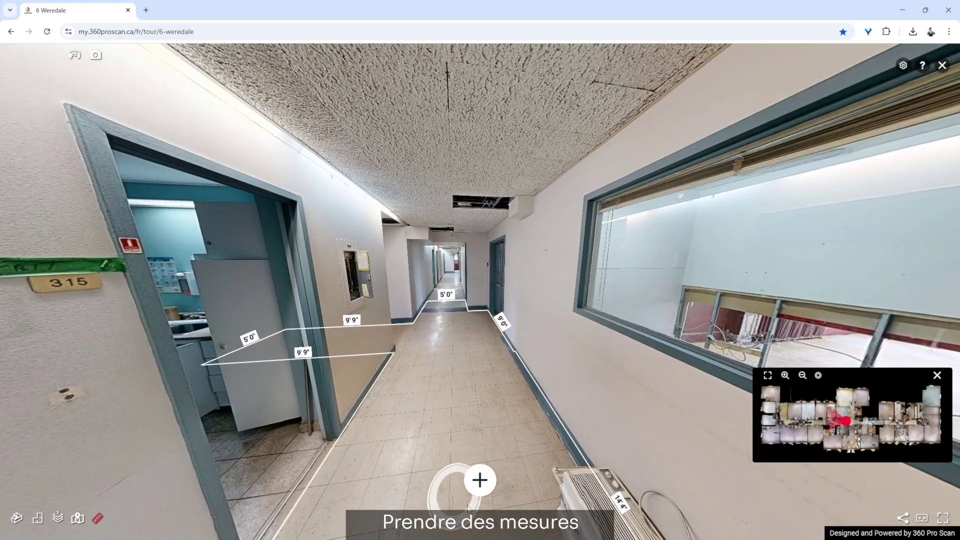
- Measure the corridor's height from floor to ceiling near room 315
left_click(479, 481)
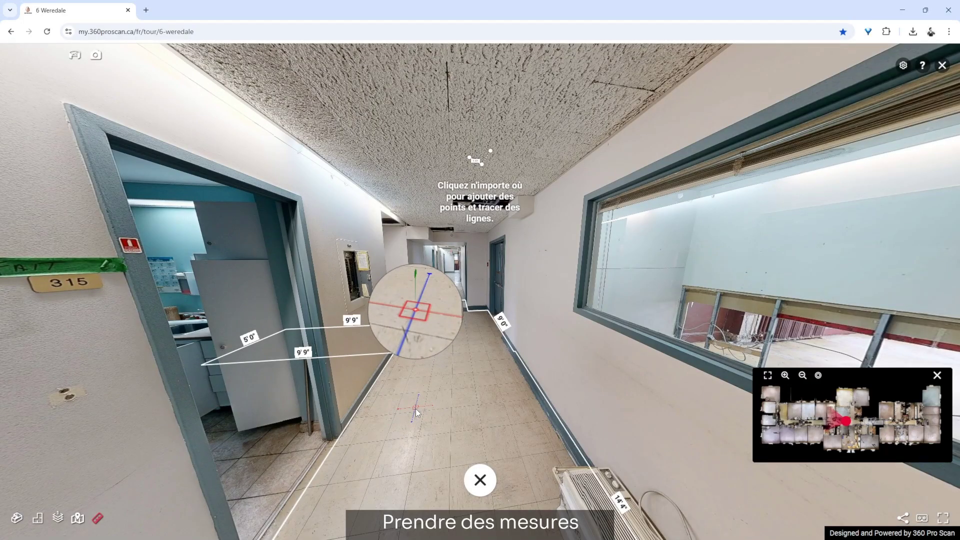
left_click(420, 413)
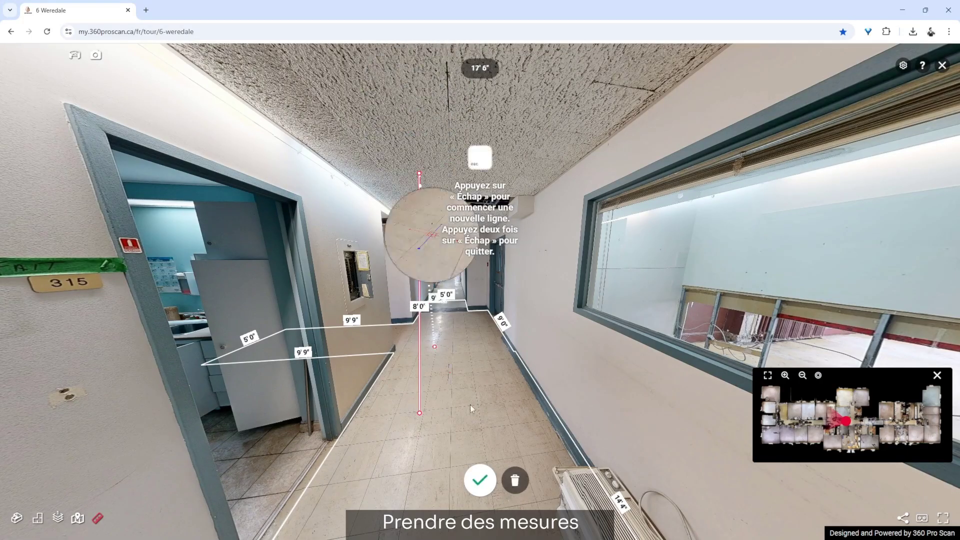
key("Escape")
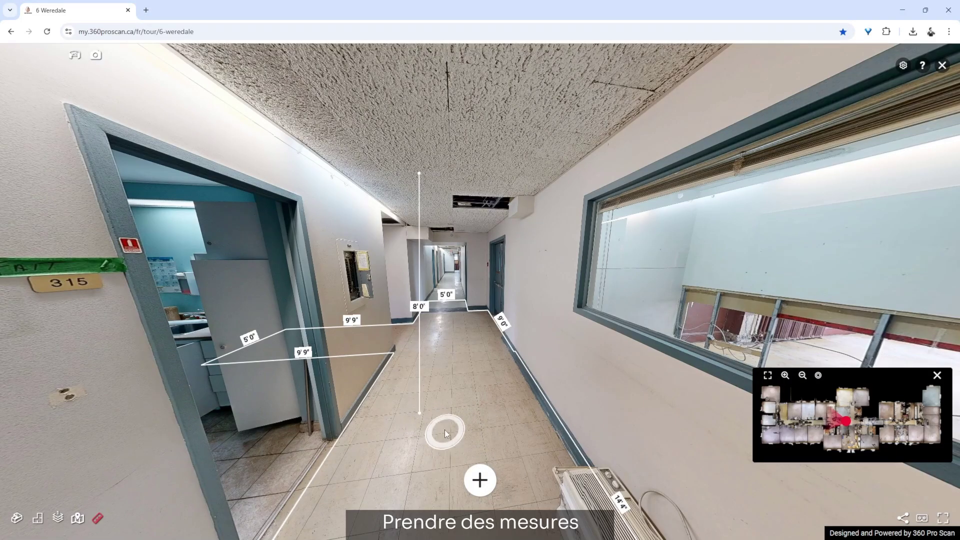
- Measure the floor-to-ceiling height a second time, just beside the first vertical line near room 315
left_click(480, 480)
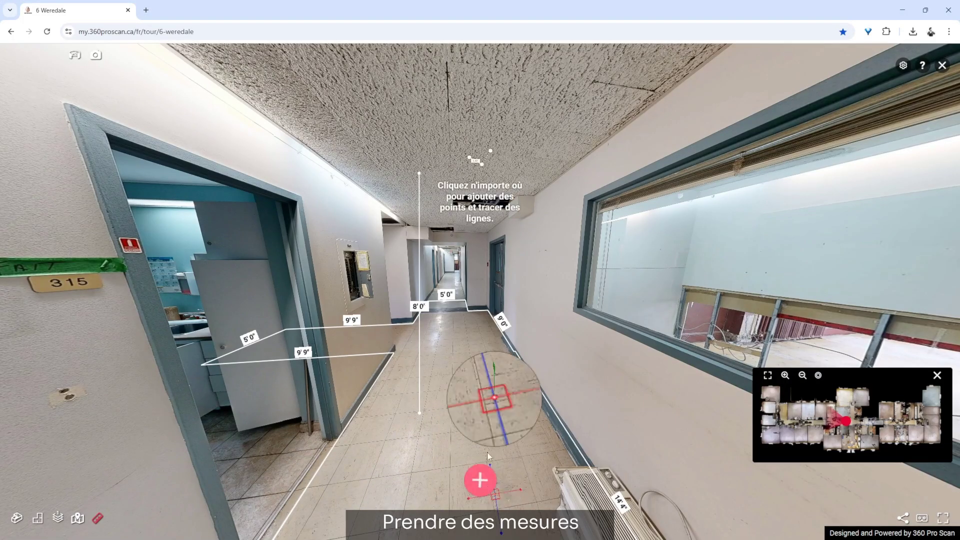
left_click(406, 413)
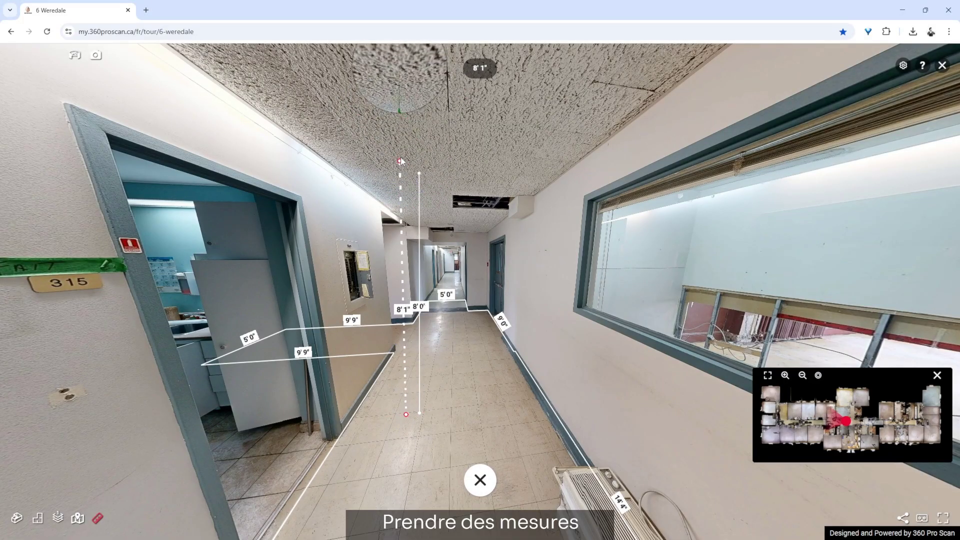
left_click(405, 164)
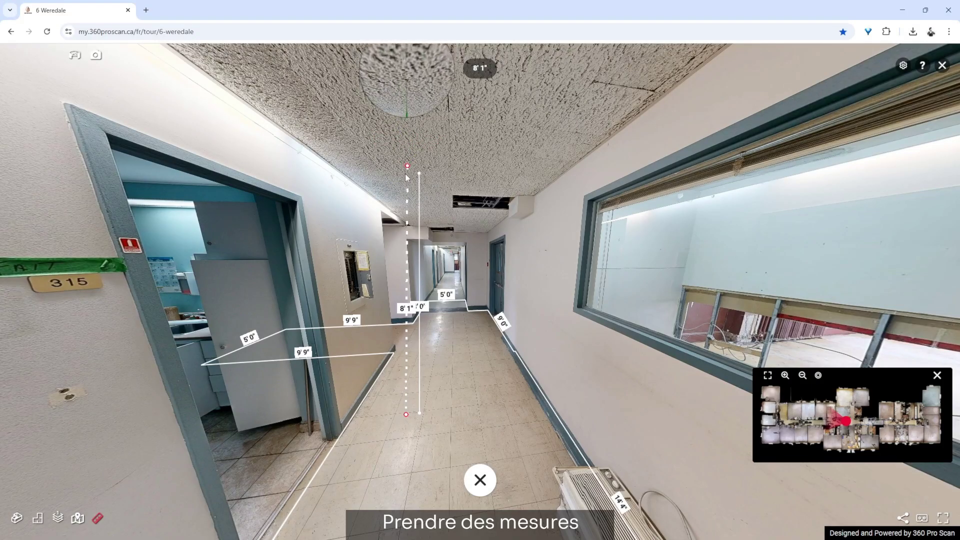
left_click(403, 180)
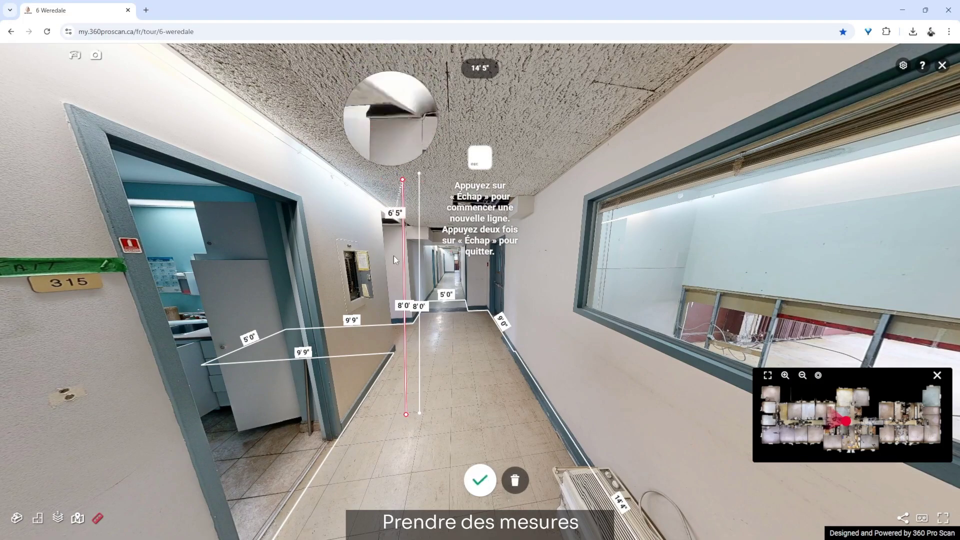
left_click(477, 479)
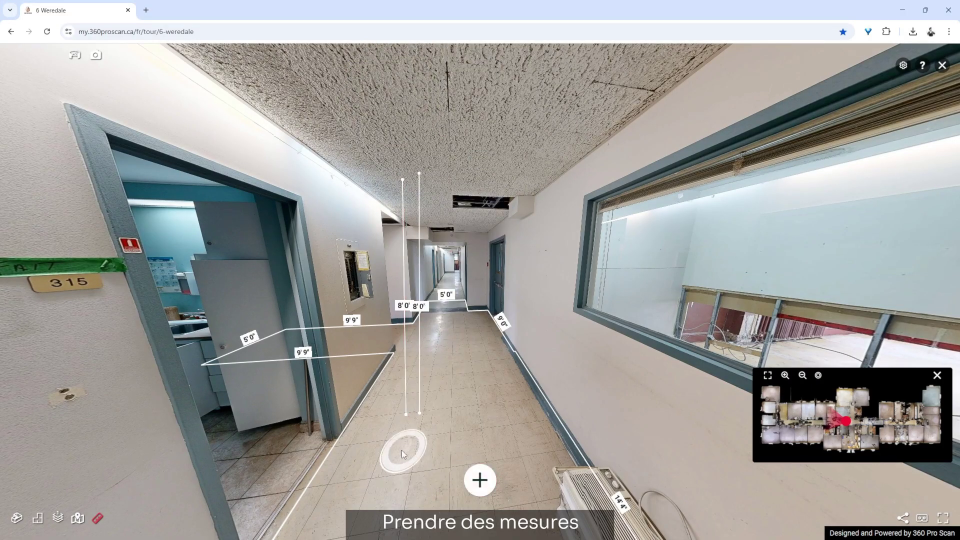
- Move ahead to the LP3 electrical panel and measure the corridor's floor-to-ceiling height there
left_click(480, 415)
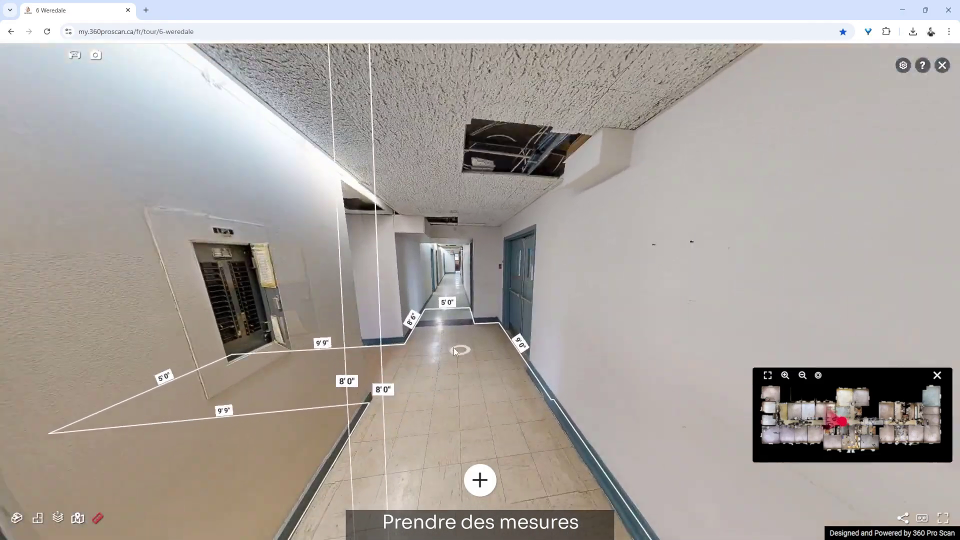
left_click(487, 486)
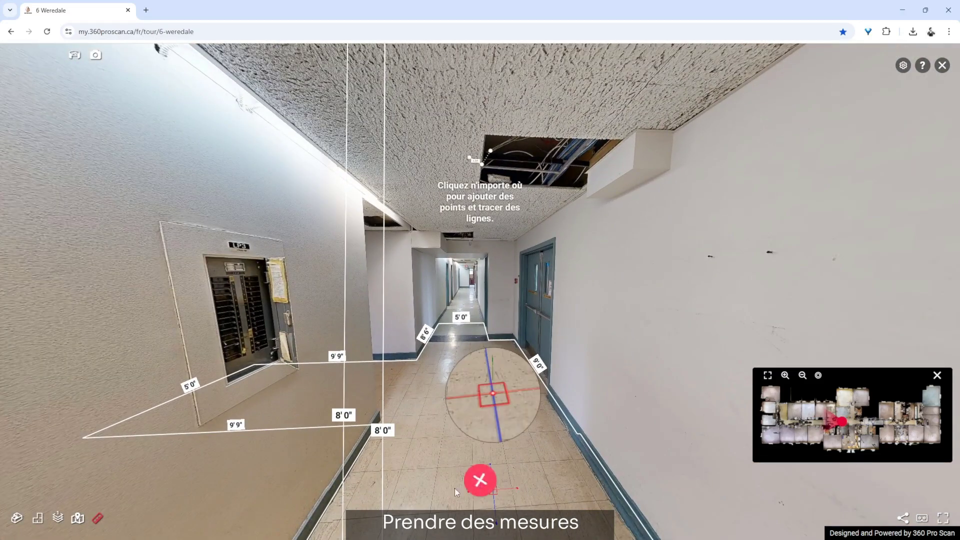
left_click(431, 438)
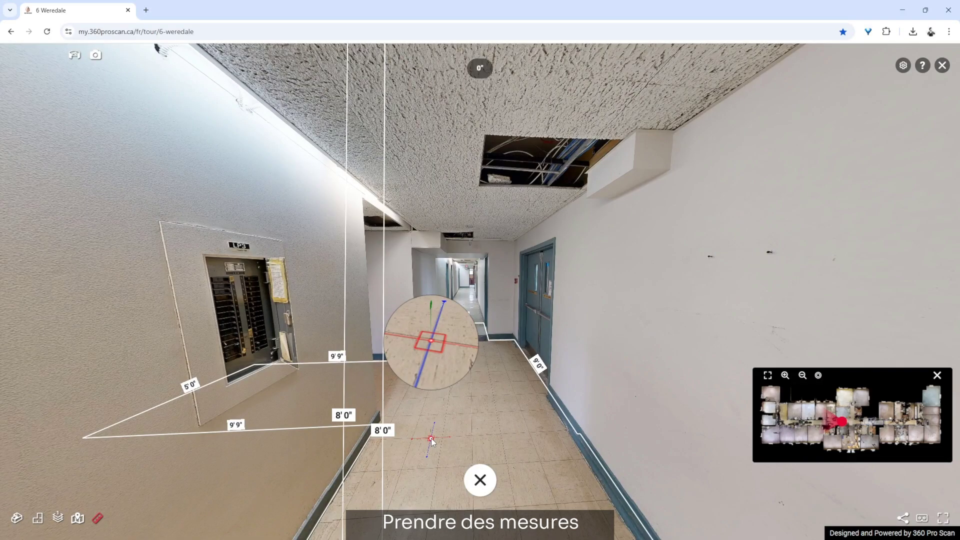
left_click(422, 189)
left_click(485, 475)
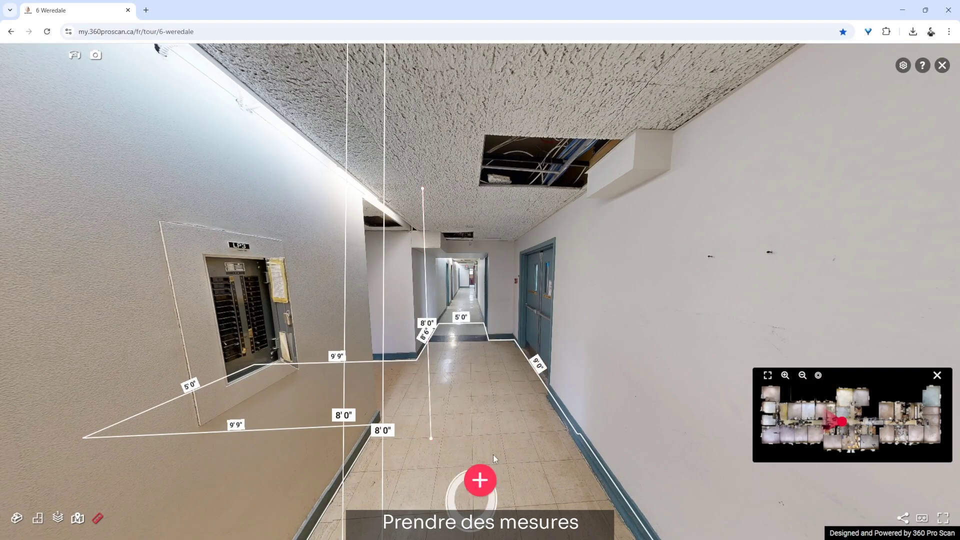
- Continue to the narrow corridor beside the open carpeted room and measure its width from wall to wall
left_click(487, 410)
left_click(512, 358)
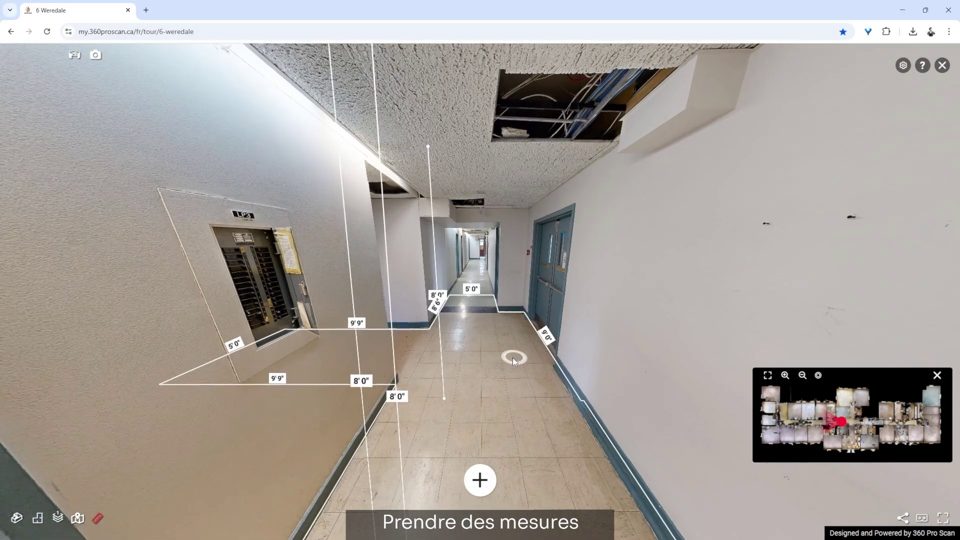
left_click_drag(350, 294, 599, 320)
left_click_drag(345, 348, 625, 323)
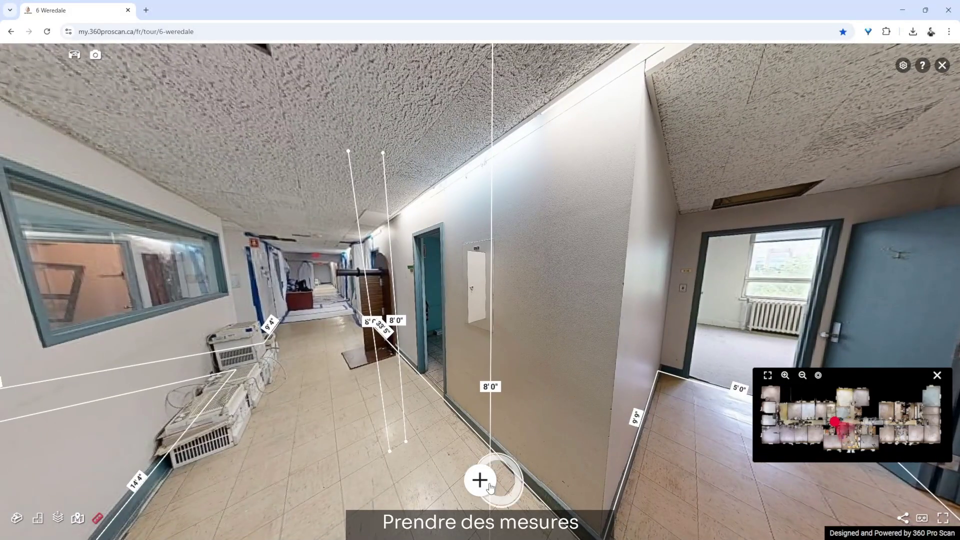
left_click_drag(547, 404, 687, 415)
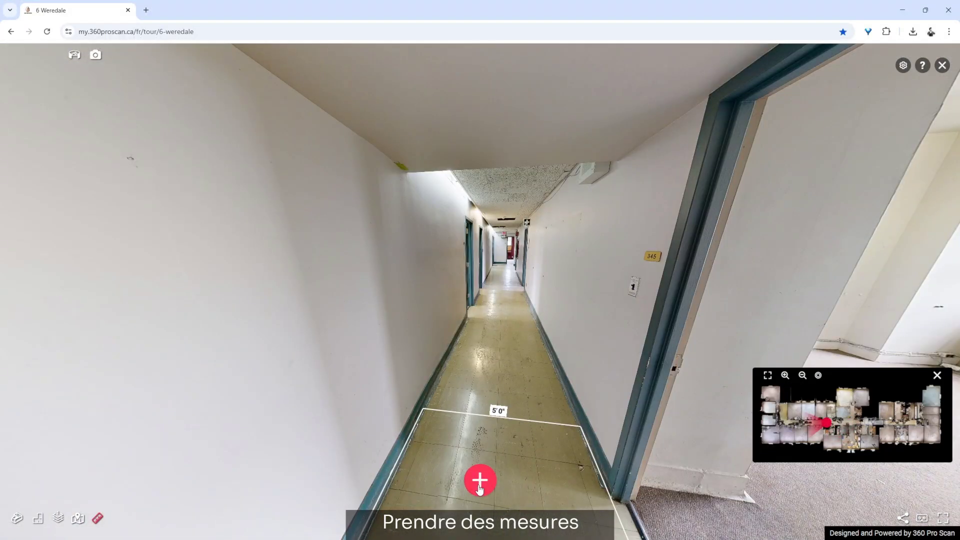
left_click(479, 486)
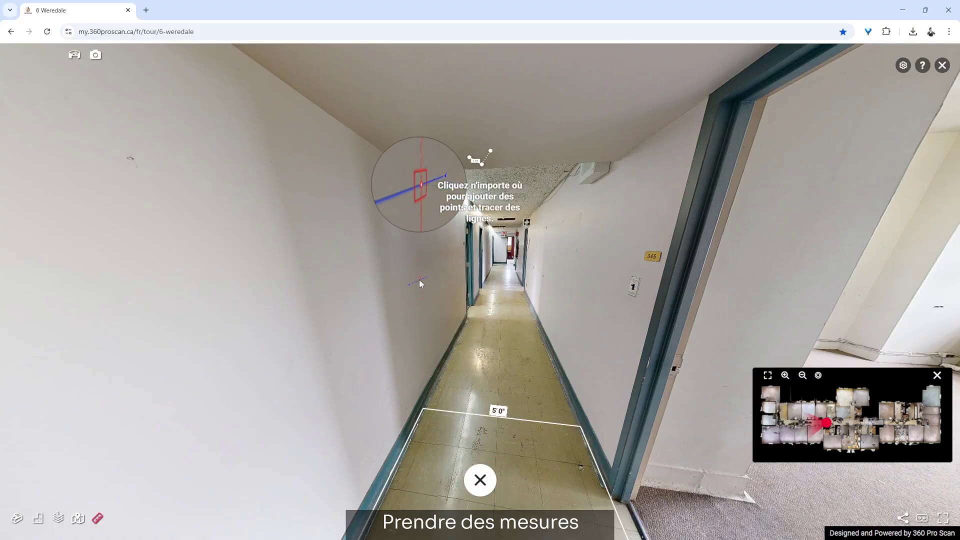
left_click(419, 280)
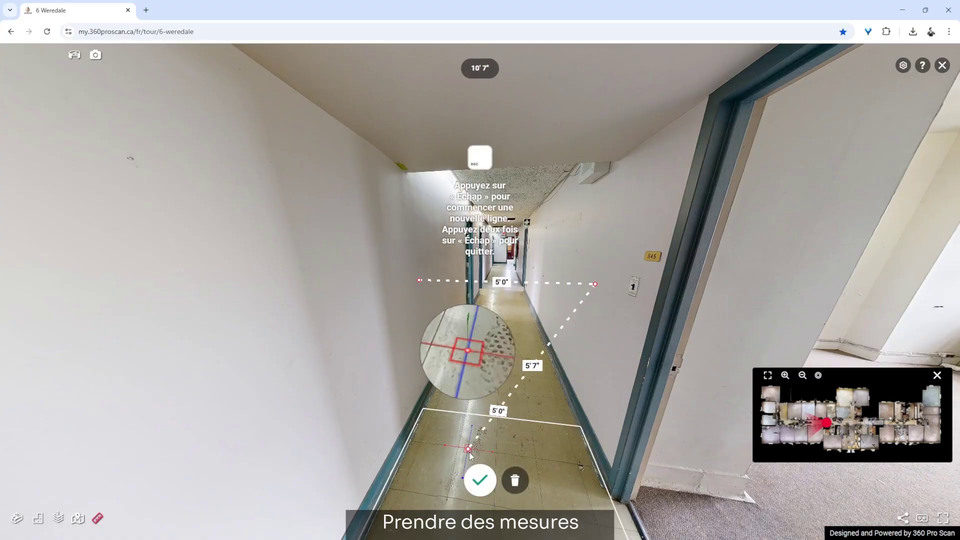
left_click(479, 480)
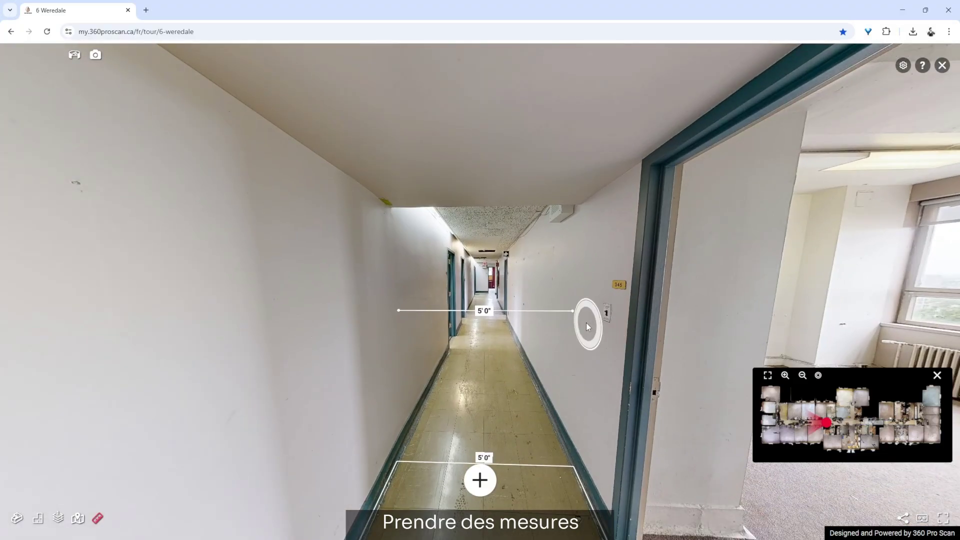
- Measure the narrow corridor's width again with a second wall-to-wall line just below the first
left_click(479, 477)
left_click(390, 323)
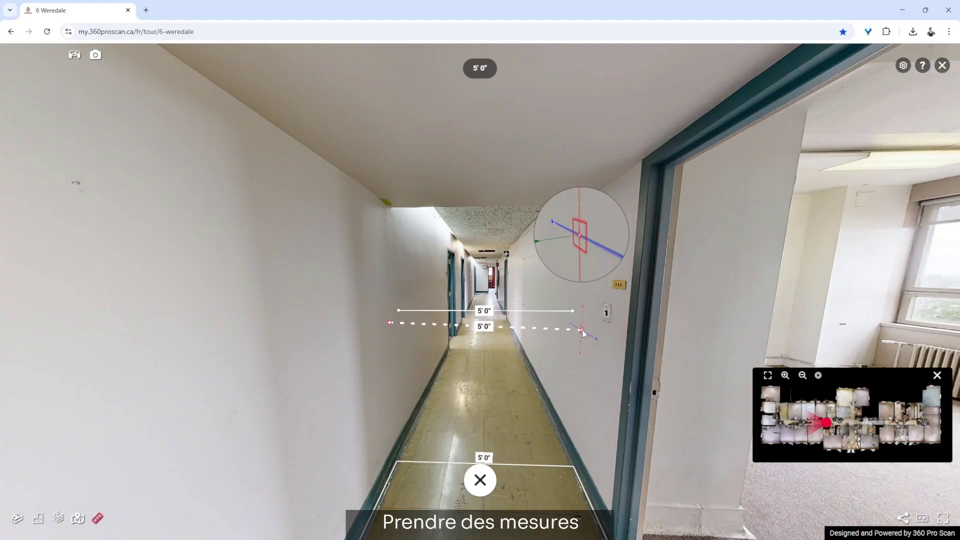
left_click(578, 327)
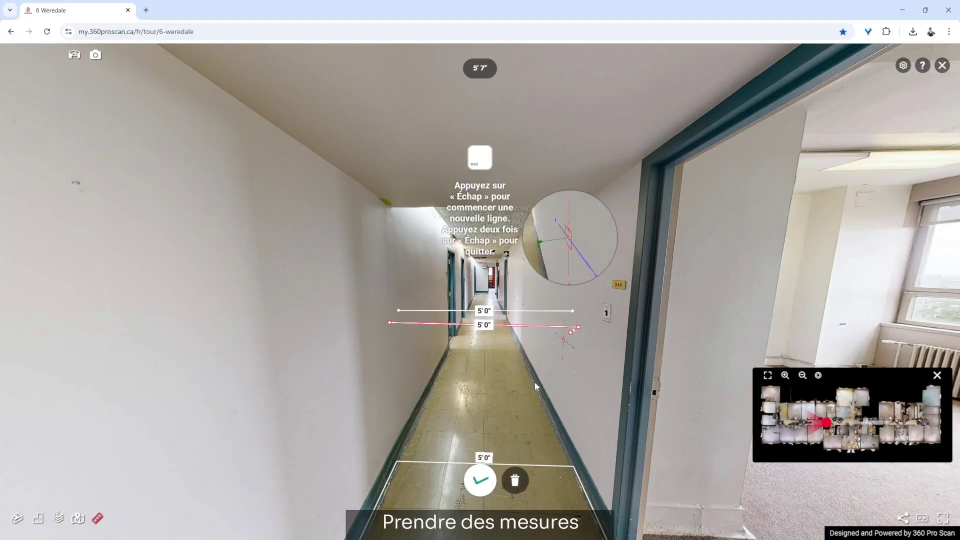
left_click(479, 480)
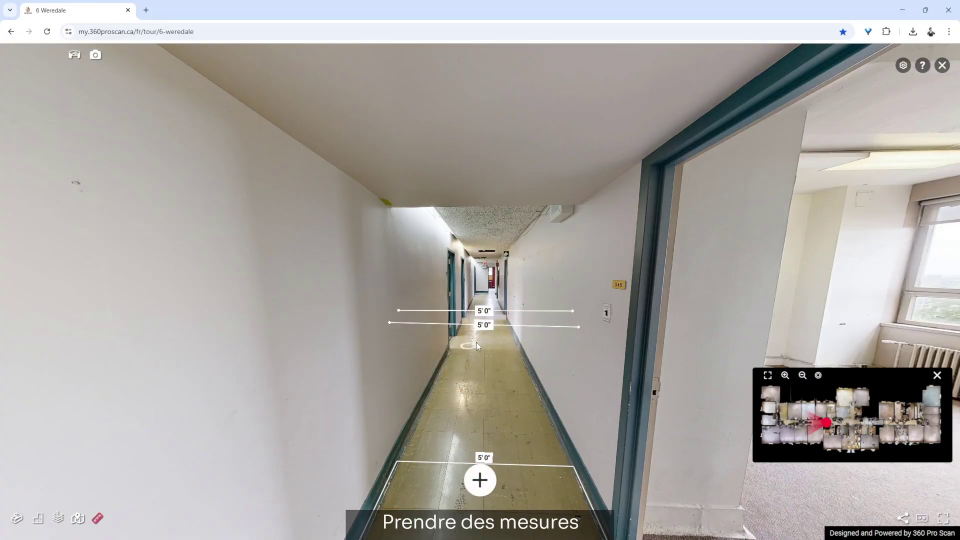
- Measure the height of the carpeted room's door frame from the floor to its upper corner
left_click_drag(567, 420, 516, 323)
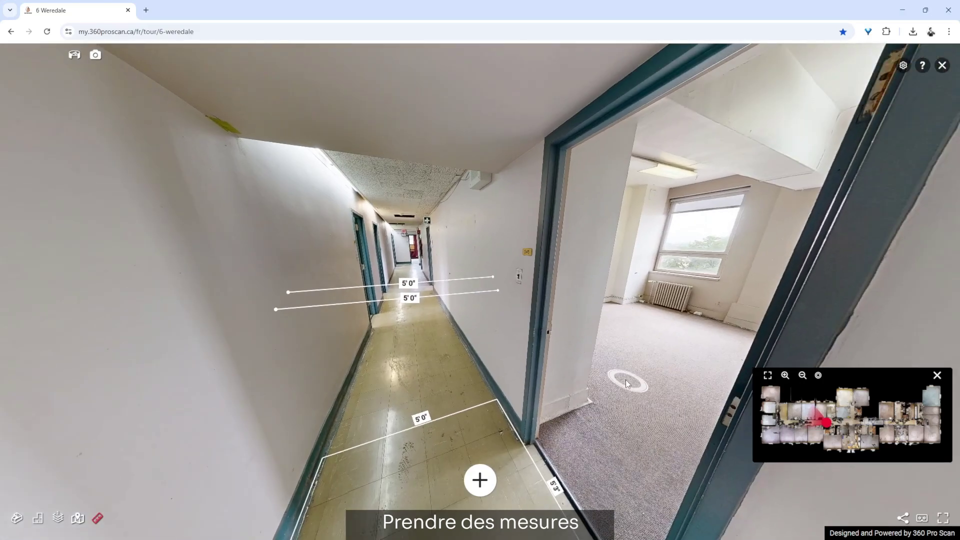
left_click(479, 499)
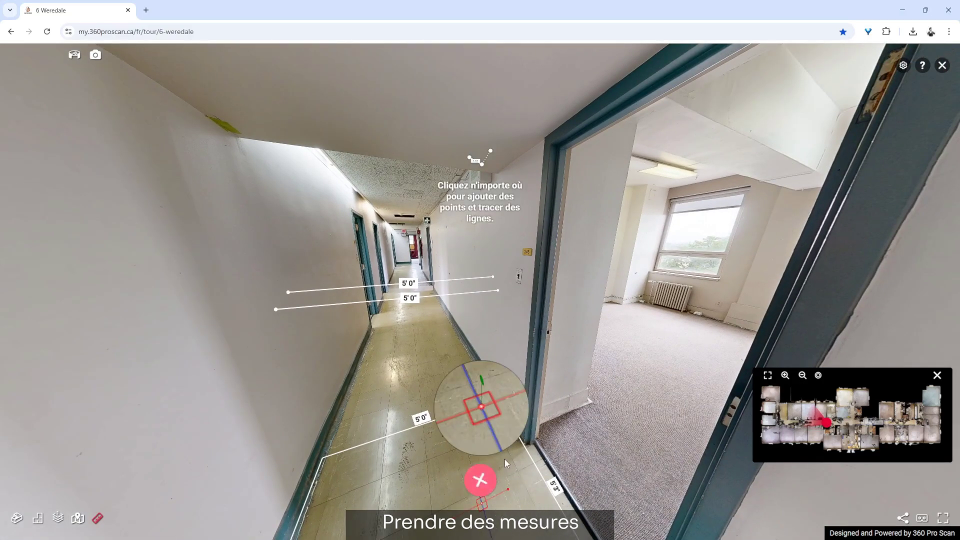
left_click(527, 444)
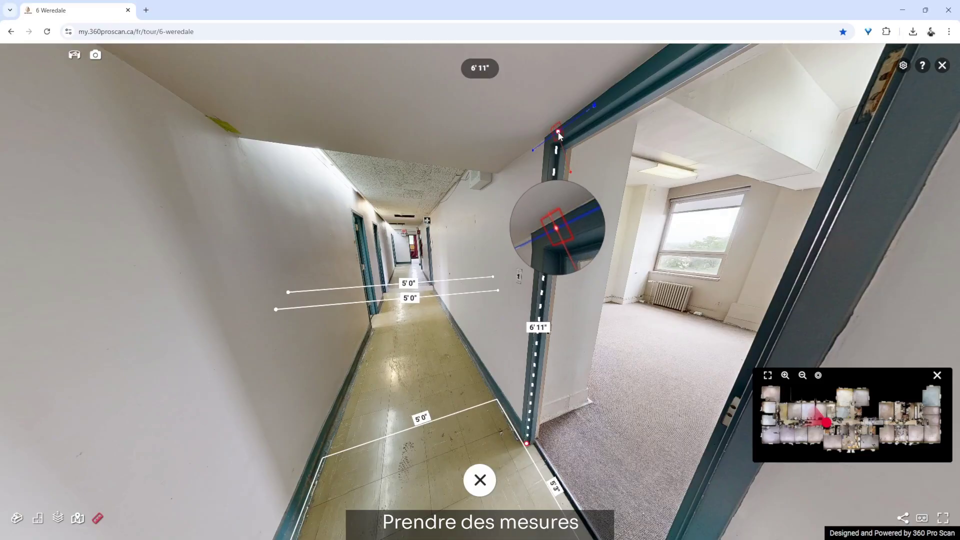
left_click(558, 132)
left_click(480, 480)
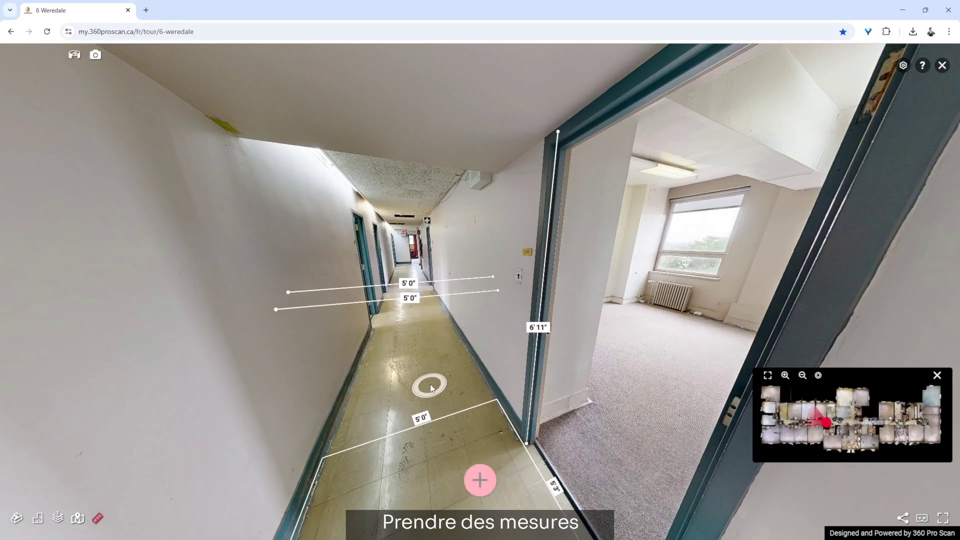